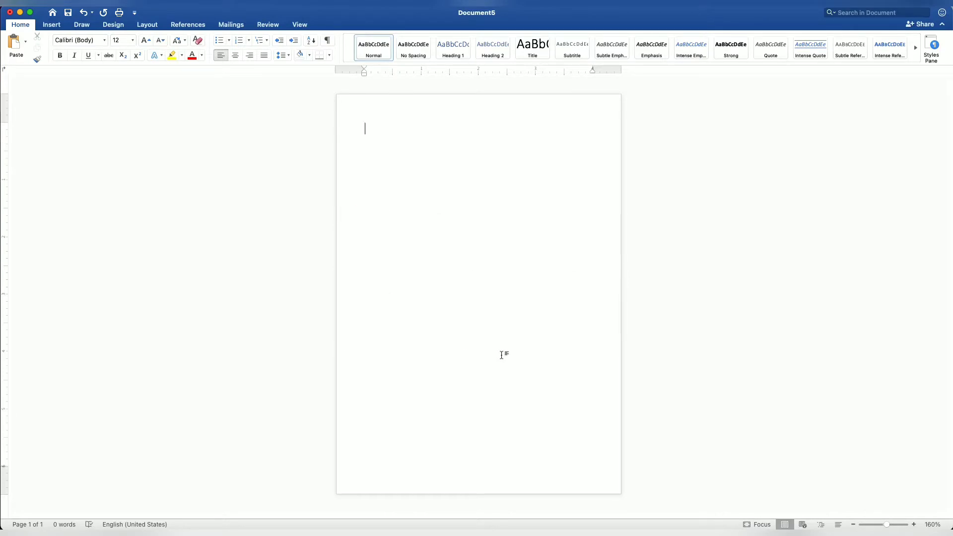
# - Insert the picture 'pink background 4.jpg' from file onto the page
pyautogui.click(60, 27)
pyautogui.click(119, 43)
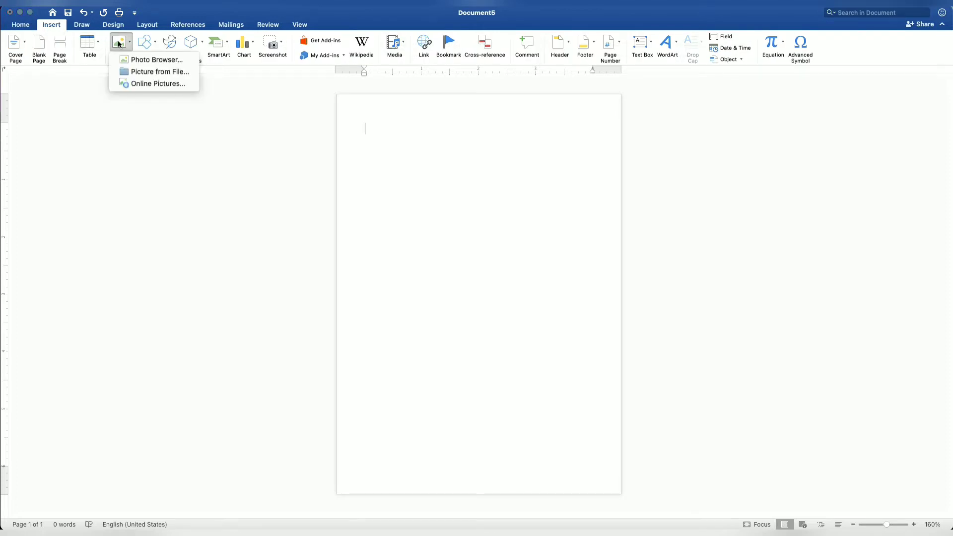
pyautogui.click(136, 72)
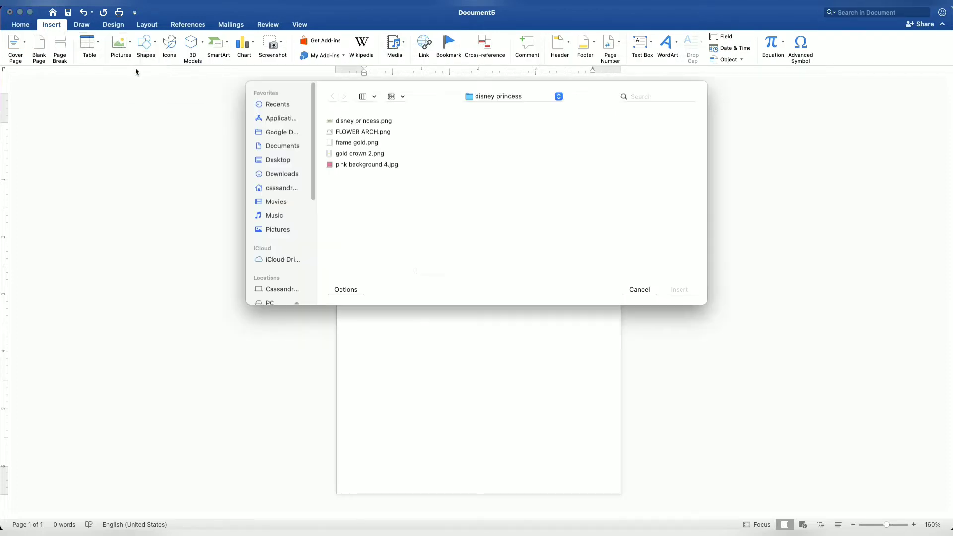
pyautogui.click(351, 165)
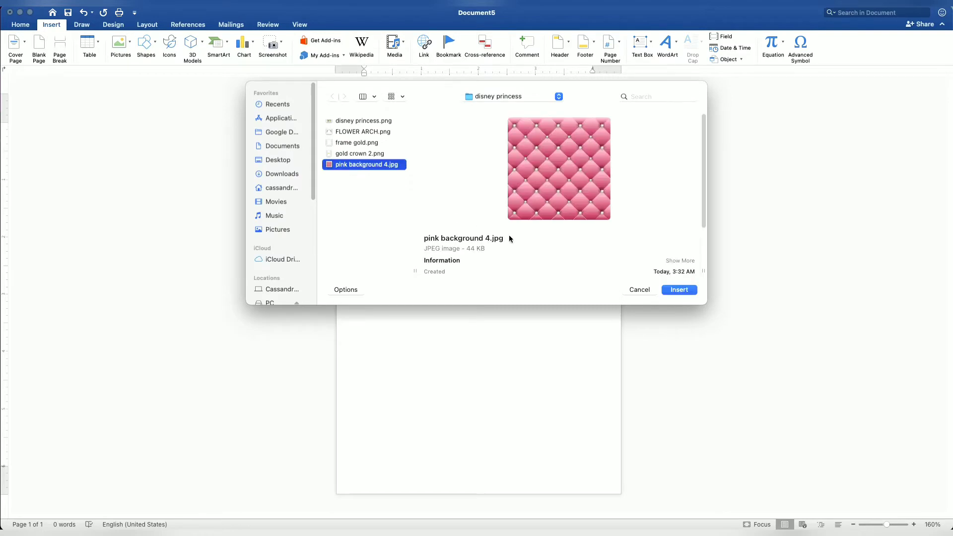
pyautogui.click(677, 291)
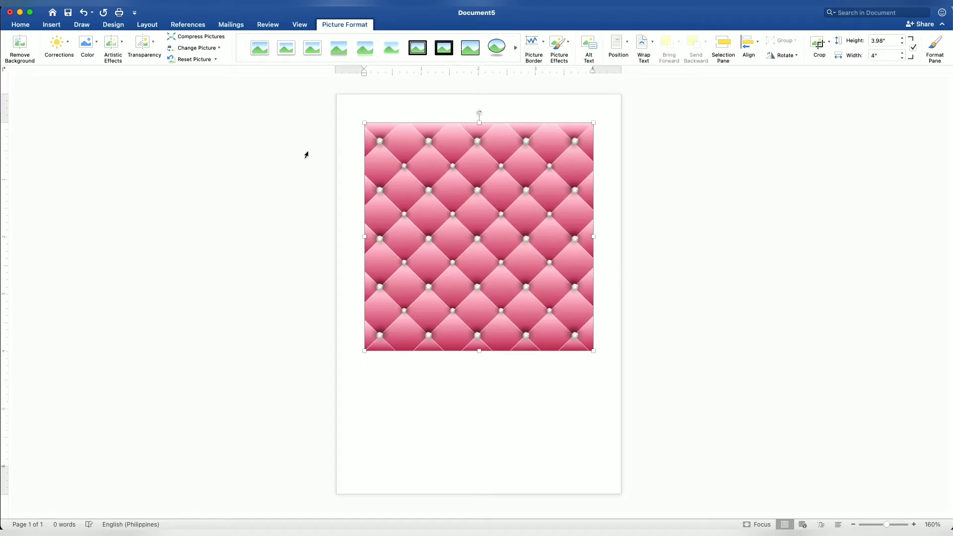
# - Set the pink background behind text and flip it vertically
pyautogui.click(143, 25)
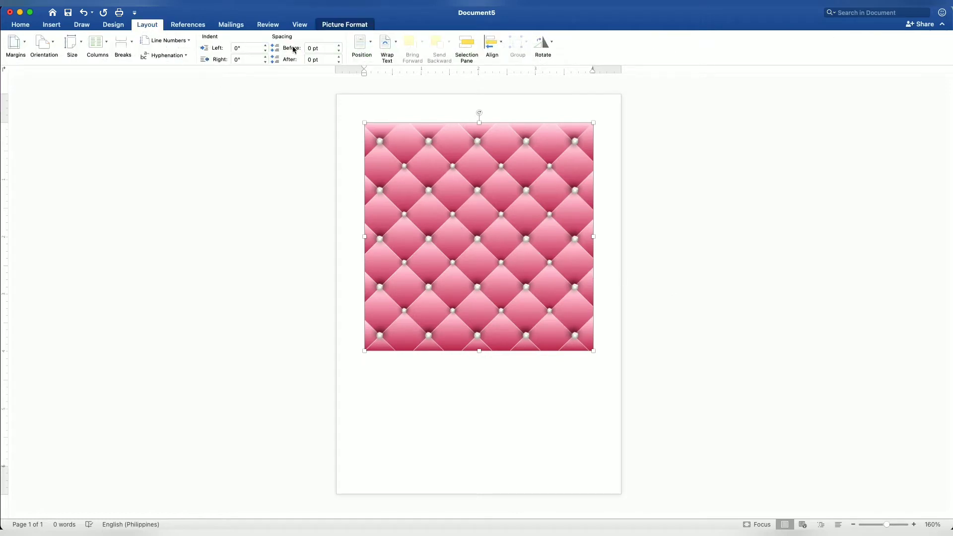
pyautogui.click(387, 46)
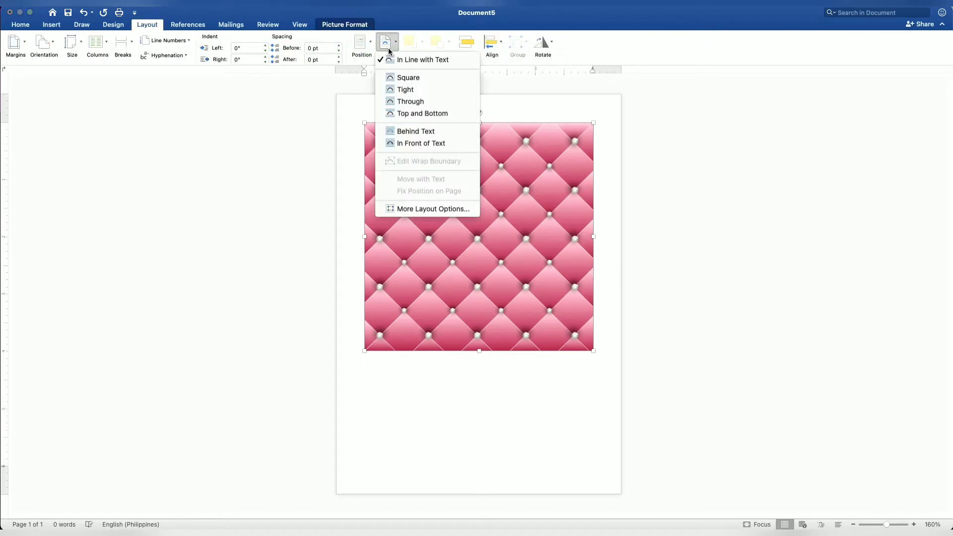
pyautogui.click(414, 131)
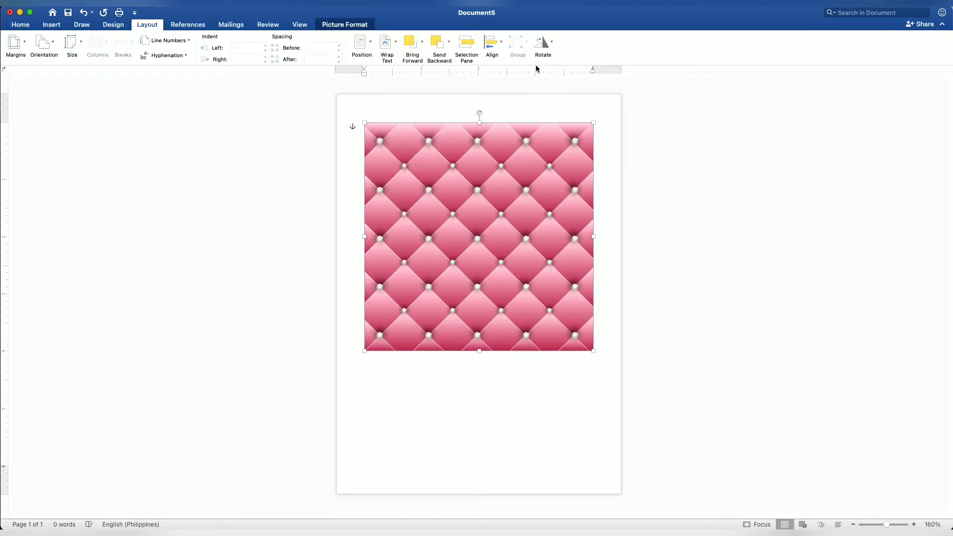
pyautogui.click(544, 42)
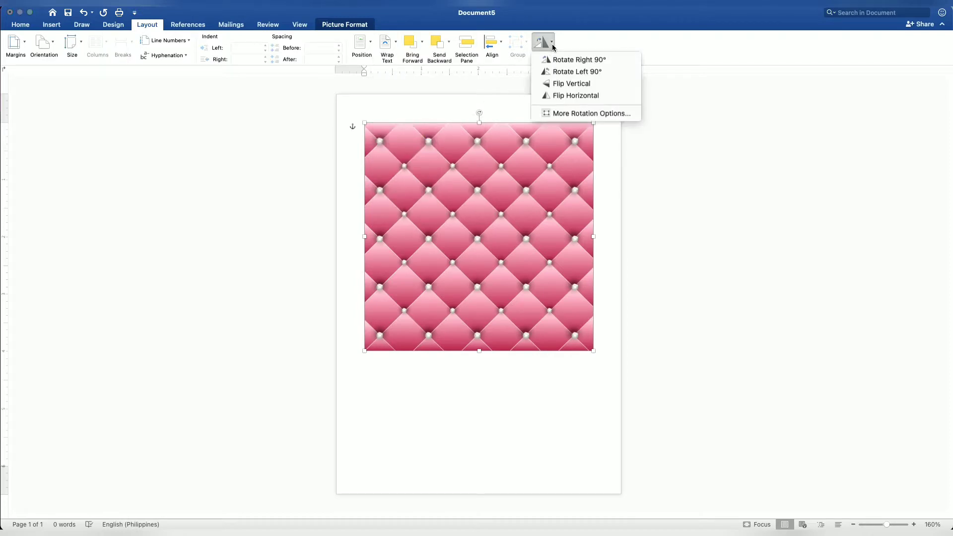
pyautogui.click(565, 84)
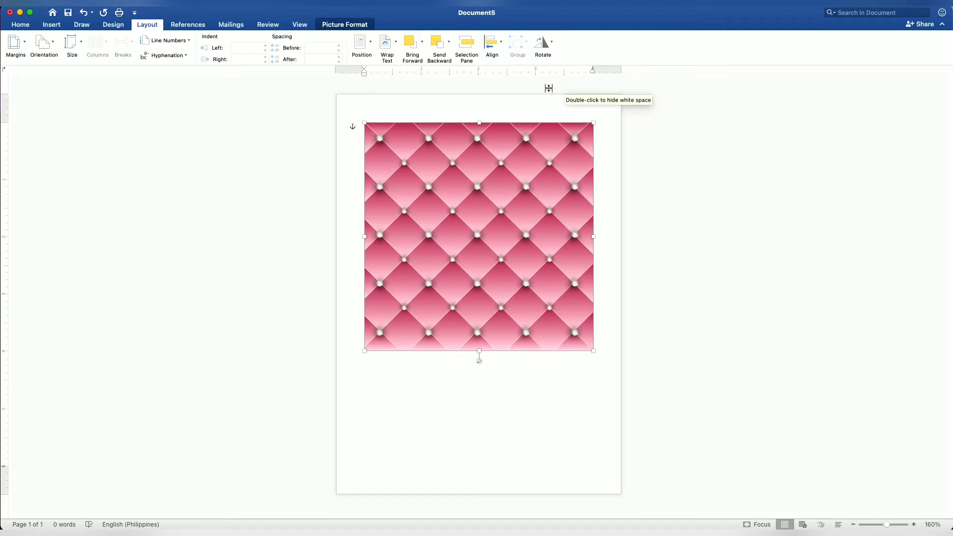
# - Brighten the background with a Corrections preset, move it top-left, and enlarge to about 5.05 × 5.03 inches
pyautogui.click(355, 26)
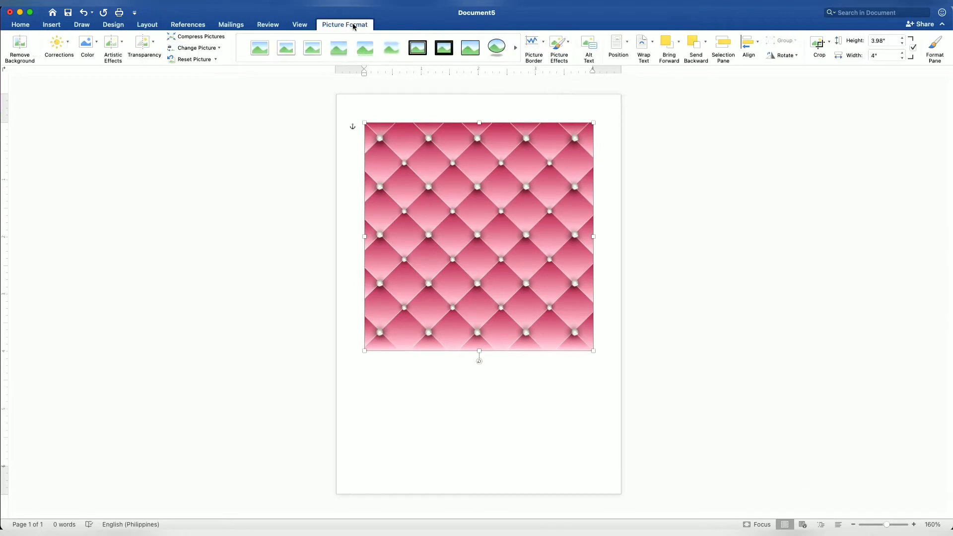
pyautogui.click(62, 47)
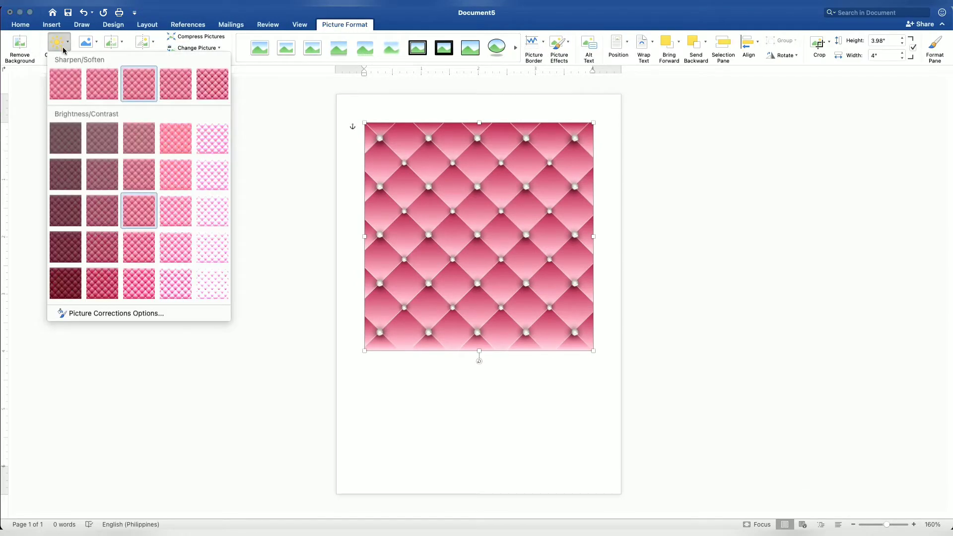
pyautogui.click(171, 216)
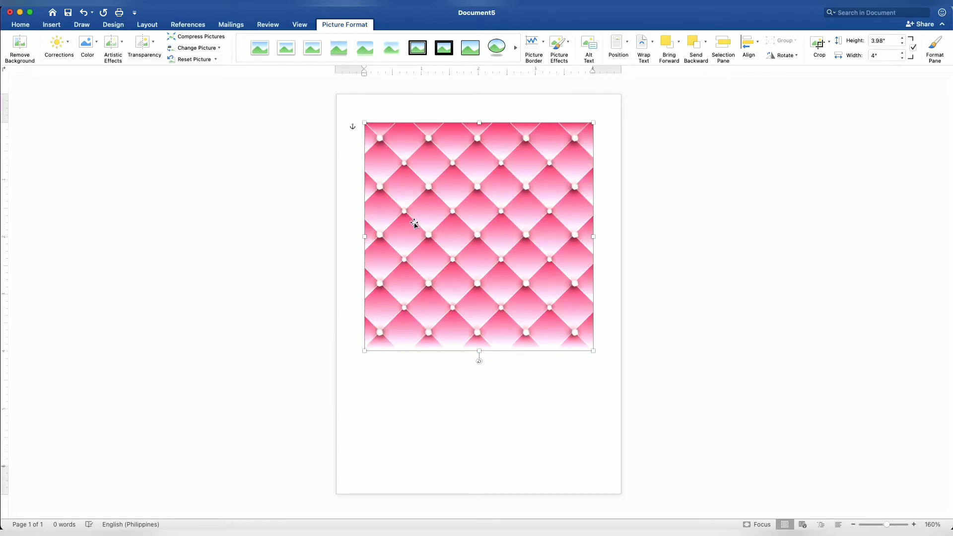
pyautogui.moveTo(403, 234); pyautogui.dragTo(388, 197)
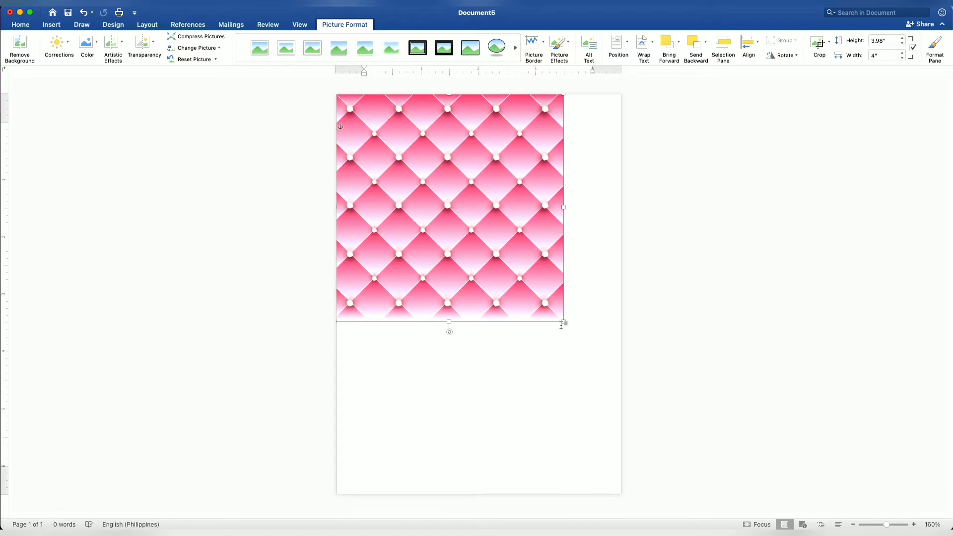
pyautogui.moveTo(565, 324); pyautogui.dragTo(624, 359)
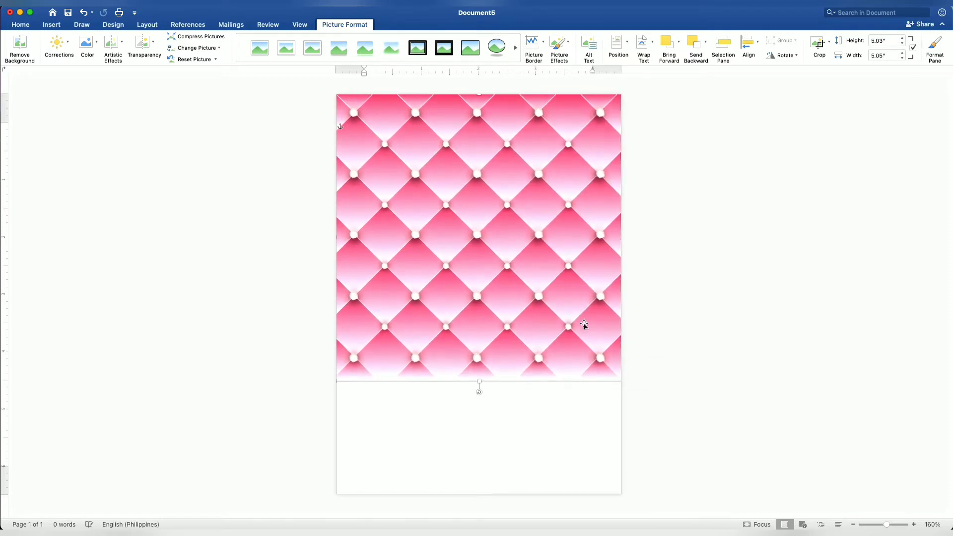
# - Copy the pink background picture and paste a duplicate
pyautogui.rightClick(498, 224)
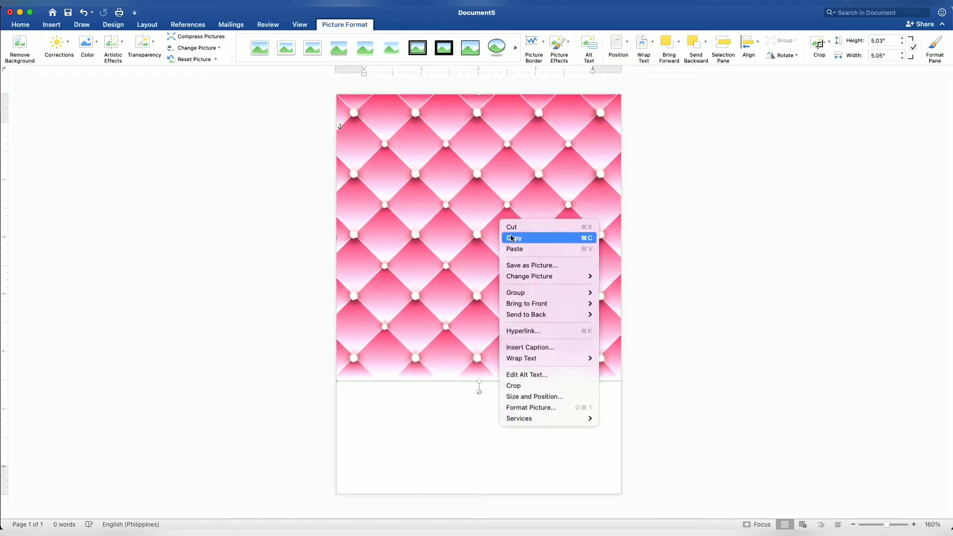
pyautogui.click(508, 237)
pyautogui.rightClick(457, 206)
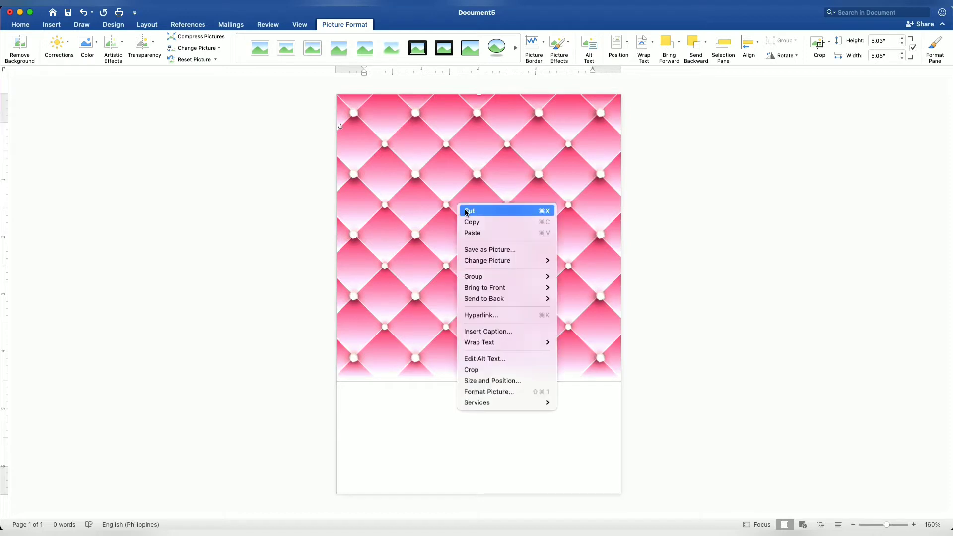
pyautogui.click(473, 233)
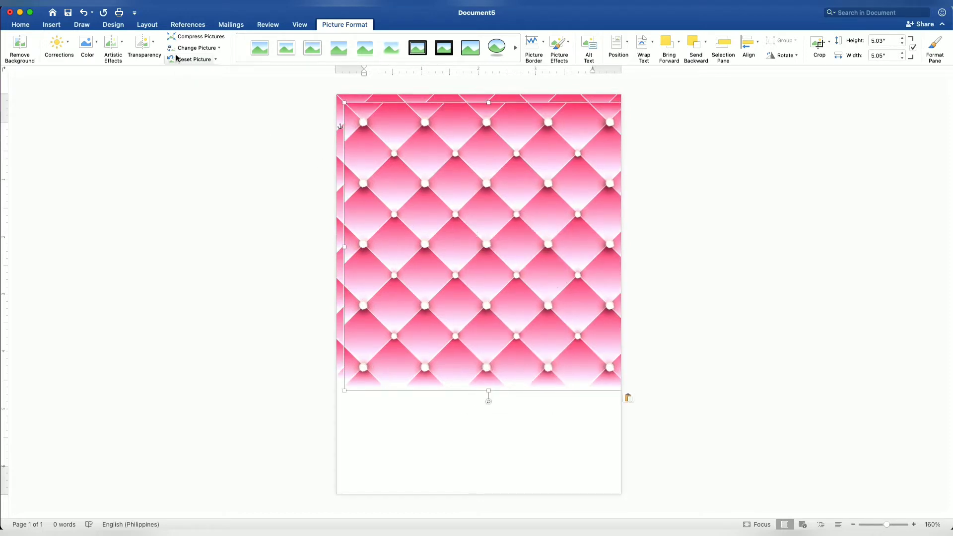
# - Flip the duplicate vertically and move it to the bottom of the page
pyautogui.click(147, 24)
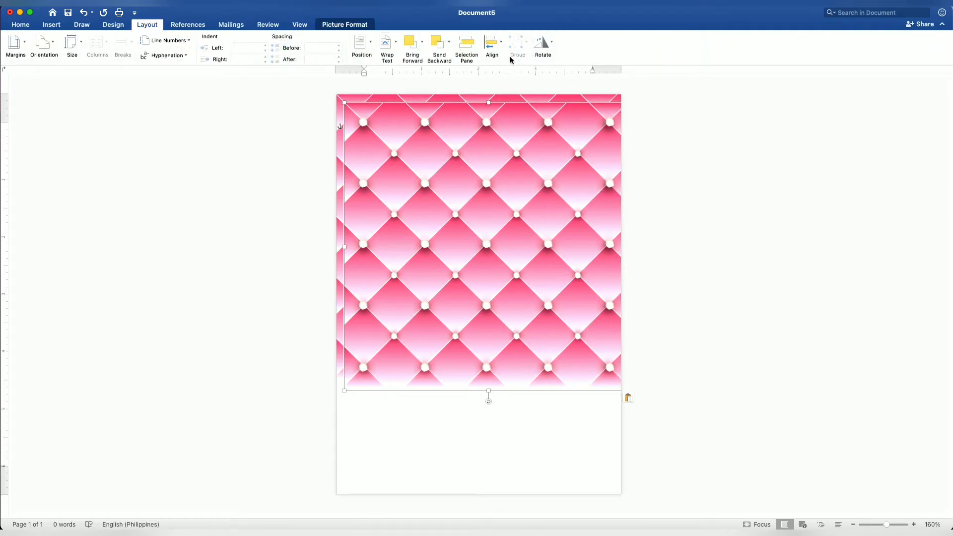
pyautogui.click(543, 45)
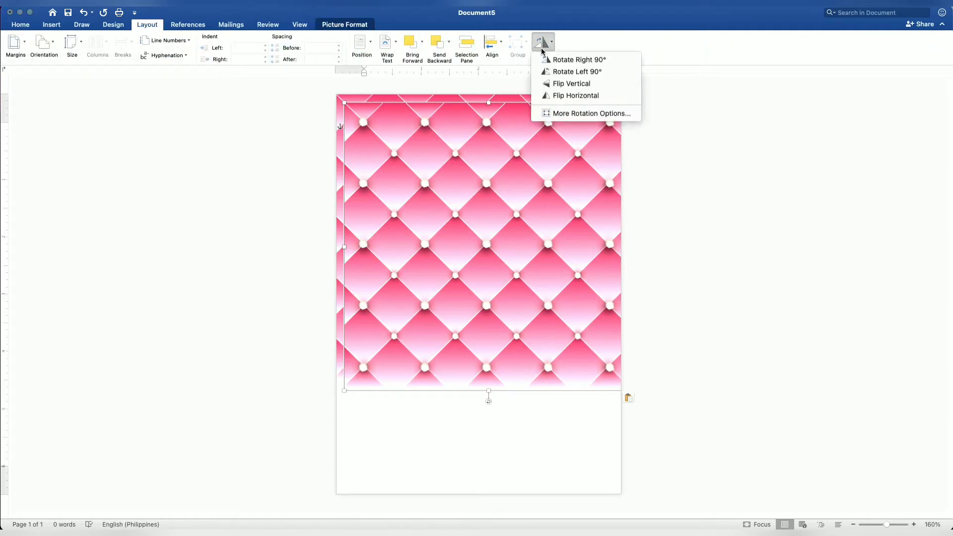
pyautogui.click(555, 85)
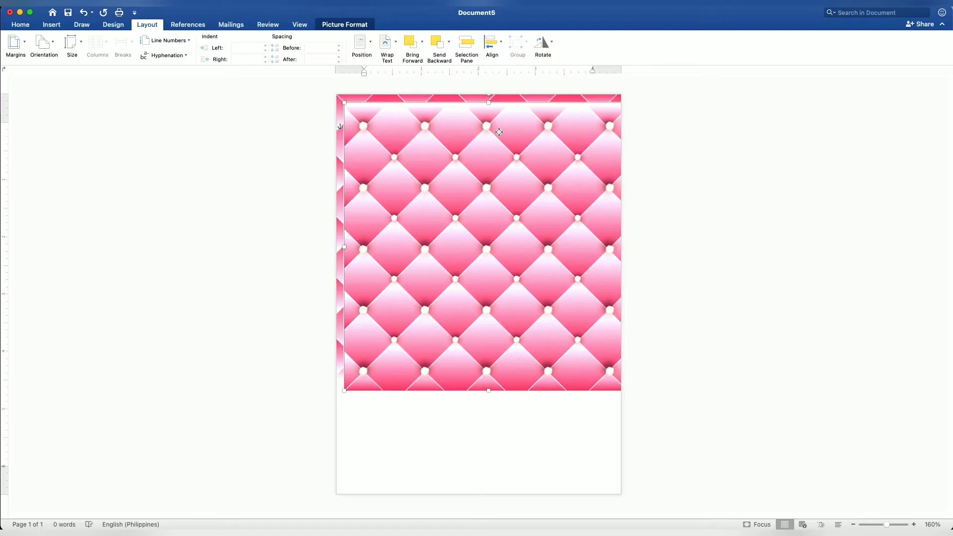
pyautogui.moveTo(499, 132); pyautogui.dragTo(496, 336)
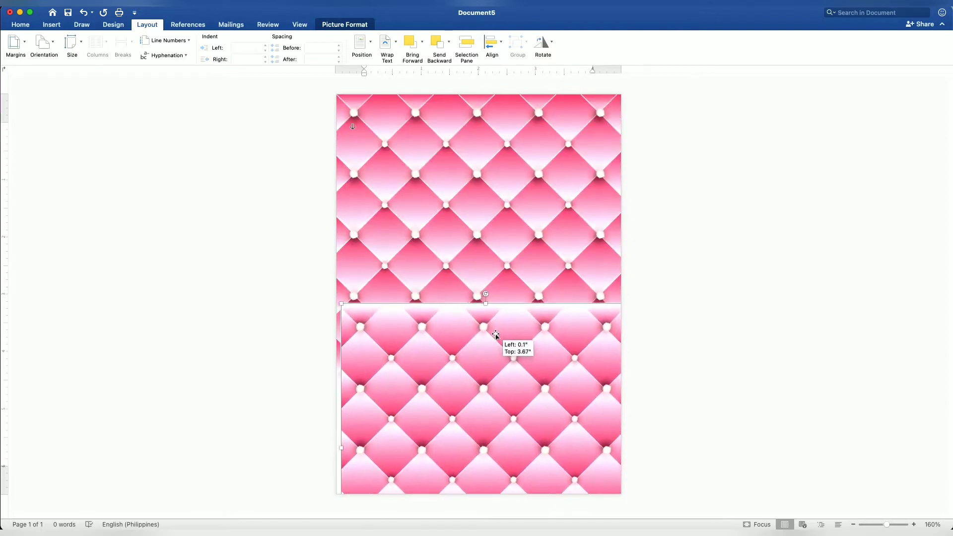
pyautogui.moveTo(495, 336); pyautogui.dragTo(488, 411)
pyautogui.click(674, 325)
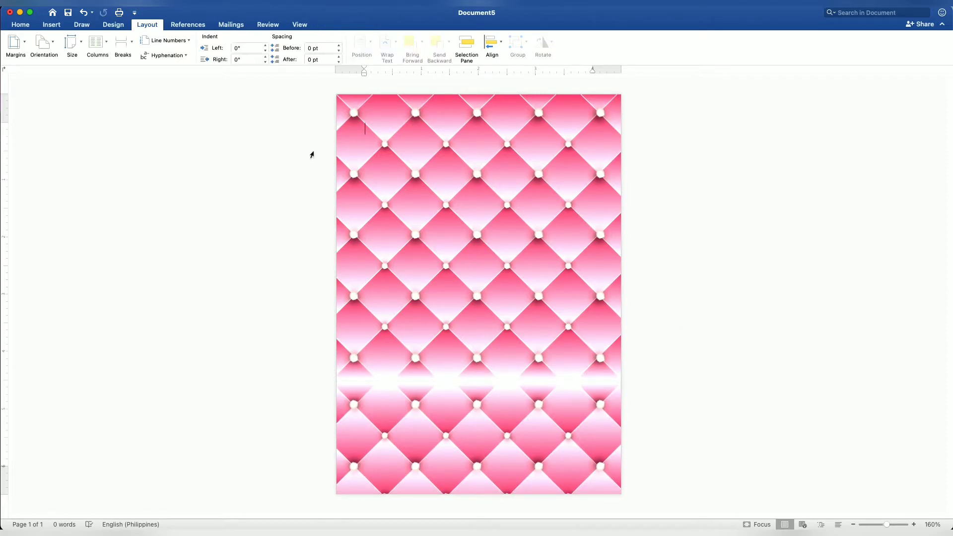
# - Insert 'frame gold.png' from file and set it behind text
pyautogui.click(52, 25)
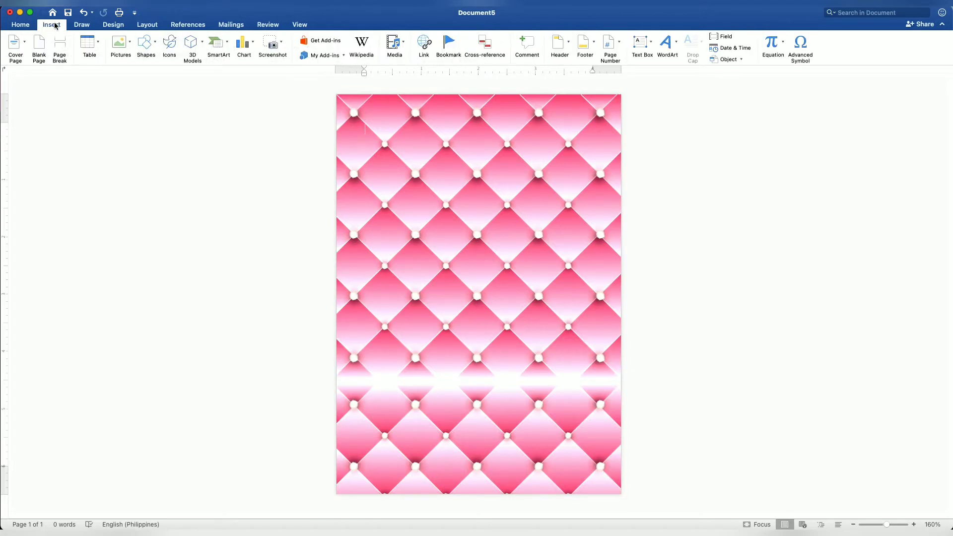
pyautogui.click(120, 43)
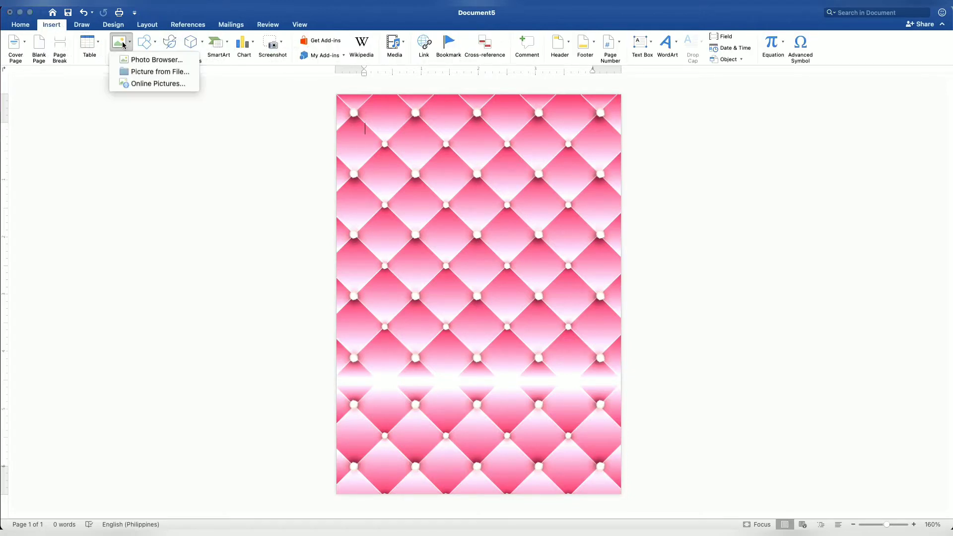
pyautogui.click(136, 71)
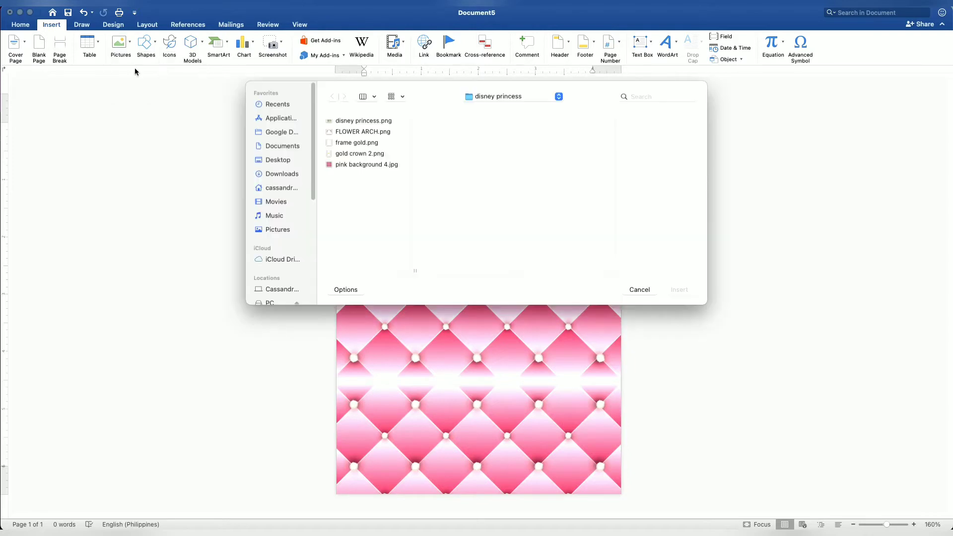
pyautogui.click(357, 144)
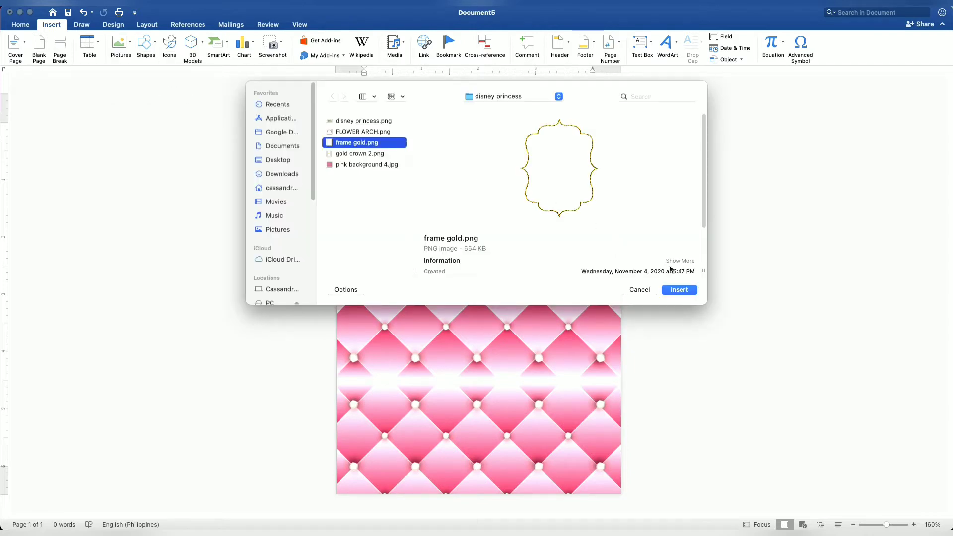
pyautogui.click(685, 291)
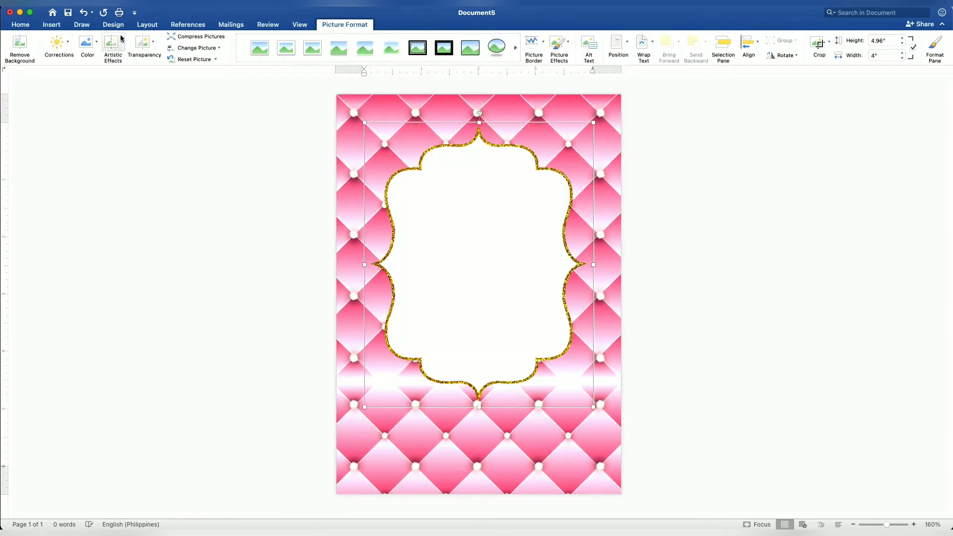
pyautogui.click(141, 27)
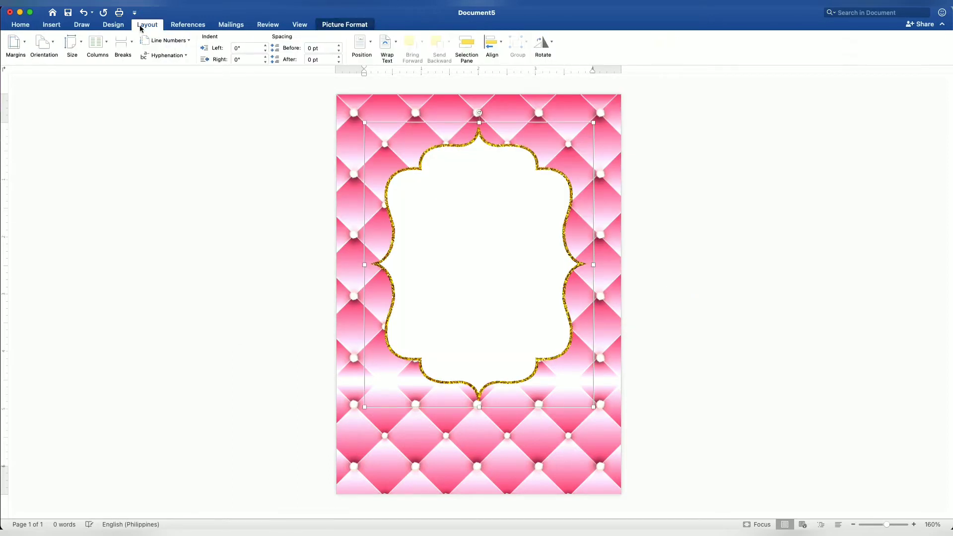
pyautogui.click(393, 44)
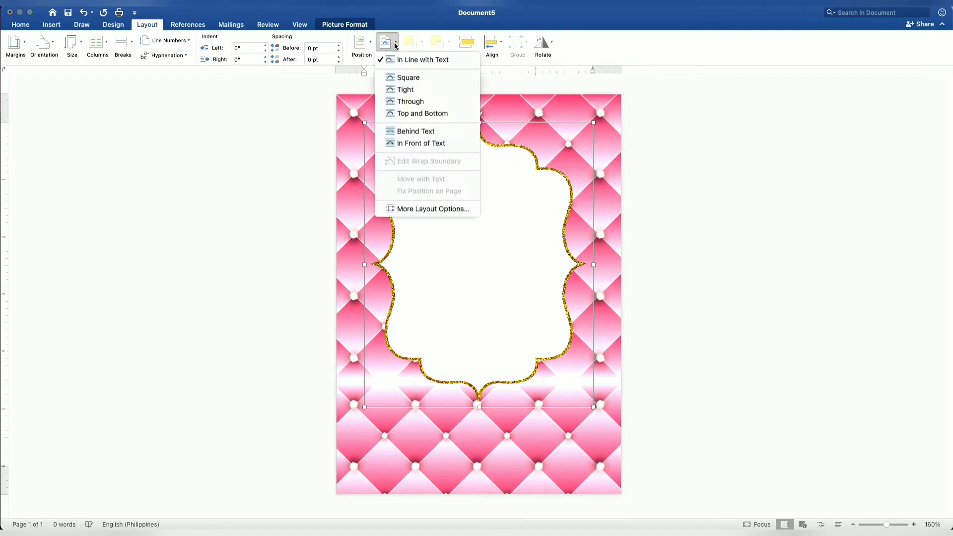
pyautogui.click(403, 130)
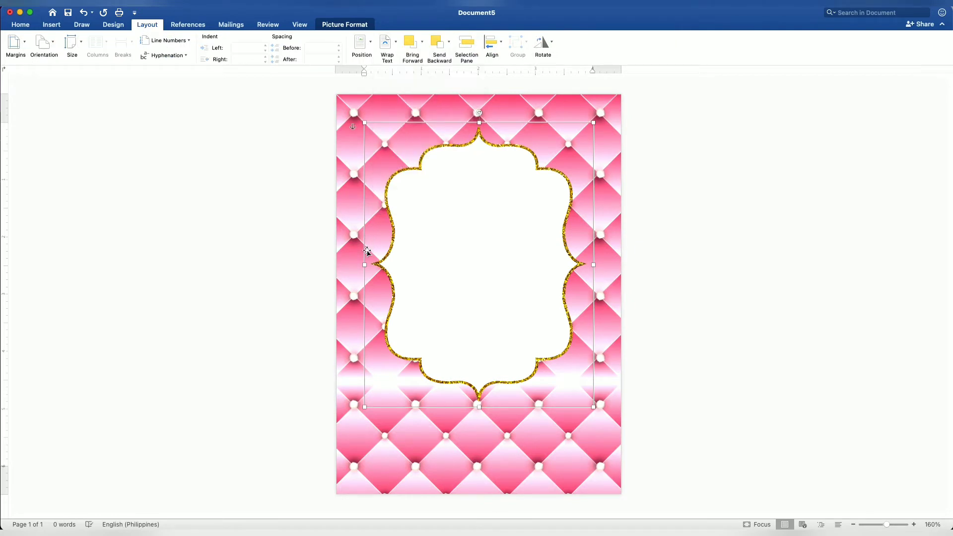
# - Stretch the gold frame wider and taller to about 5.05 × 5.73 inches
pyautogui.moveTo(365, 266); pyautogui.dragTo(338, 269)
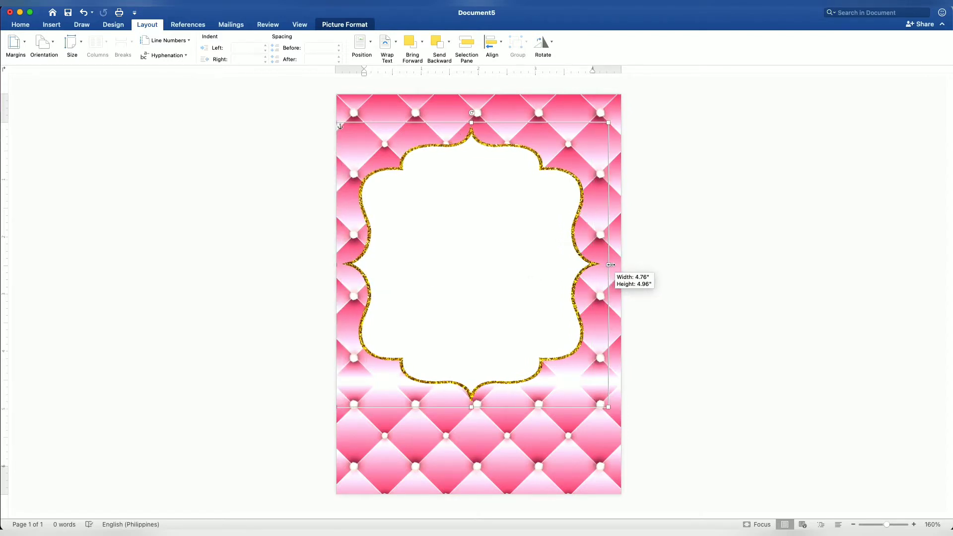
pyautogui.moveTo(593, 265); pyautogui.dragTo(621, 265)
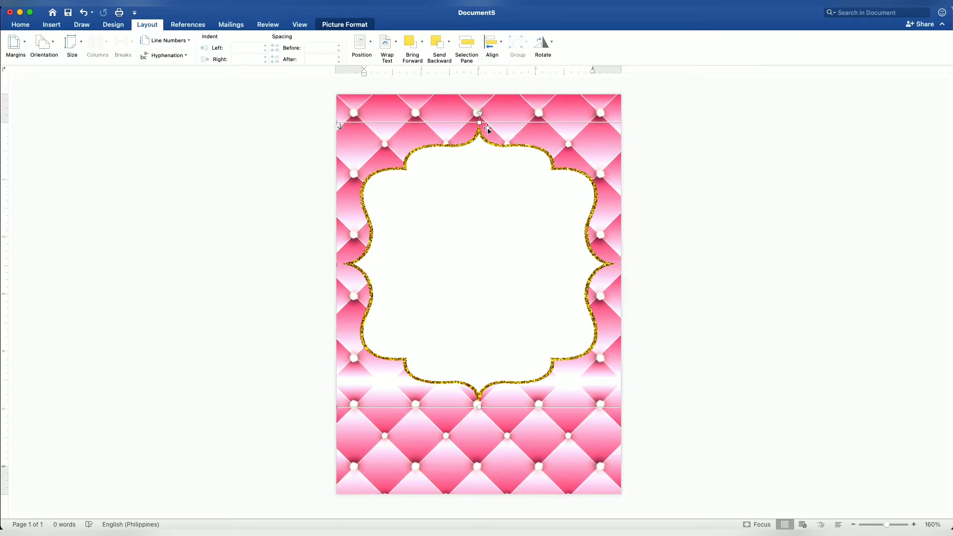
pyautogui.moveTo(480, 122); pyautogui.dragTo(479, 114)
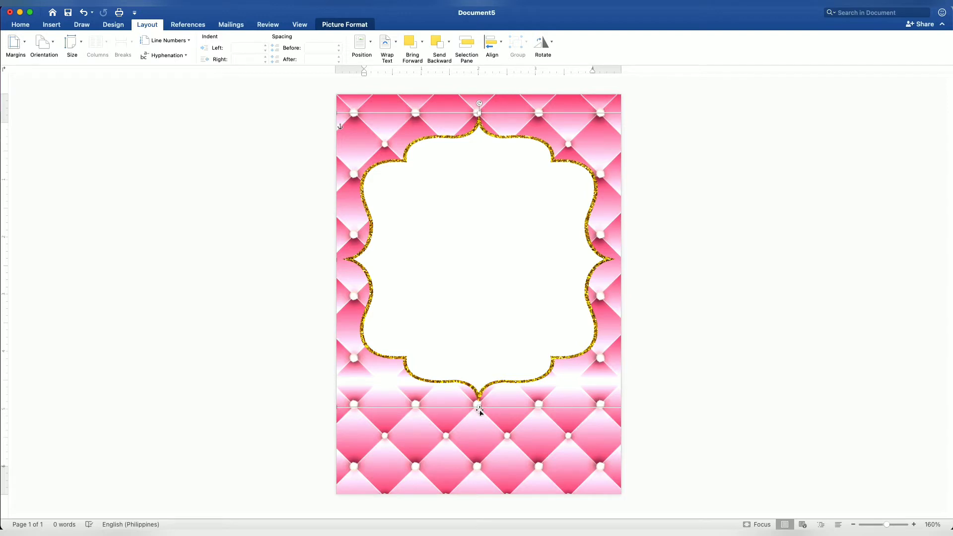
pyautogui.moveTo(480, 409); pyautogui.dragTo(475, 445)
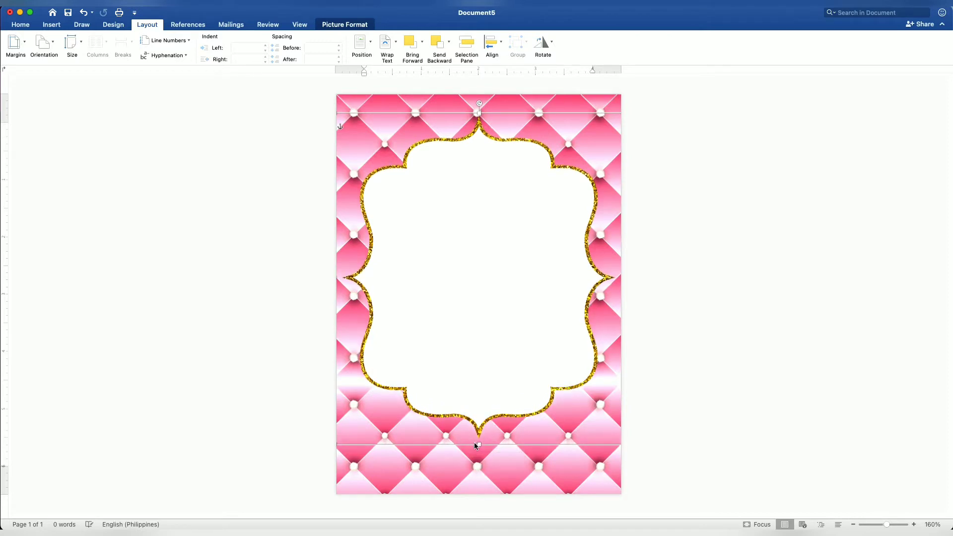
pyautogui.click(770, 399)
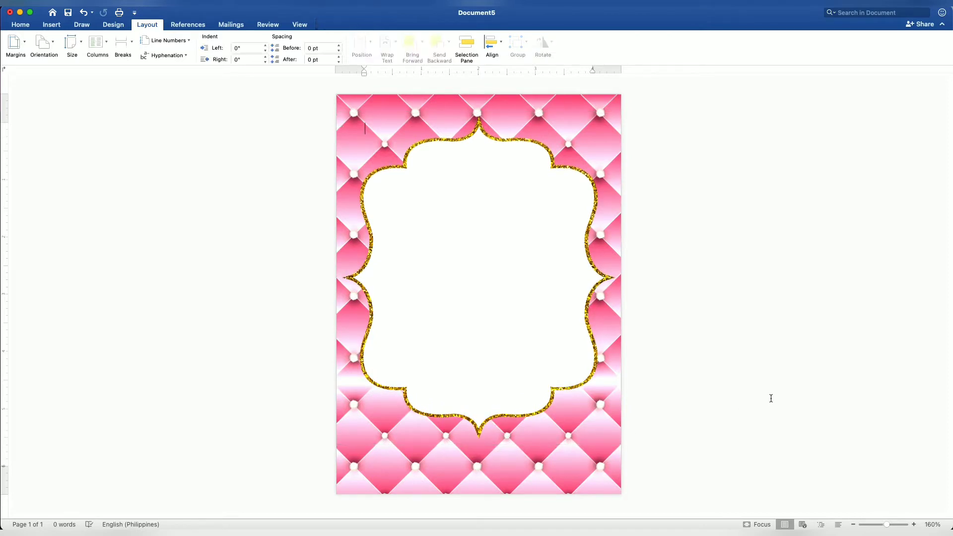
# - Insert 'FLOWER ARCH.png' from file and set it behind text
pyautogui.click(52, 24)
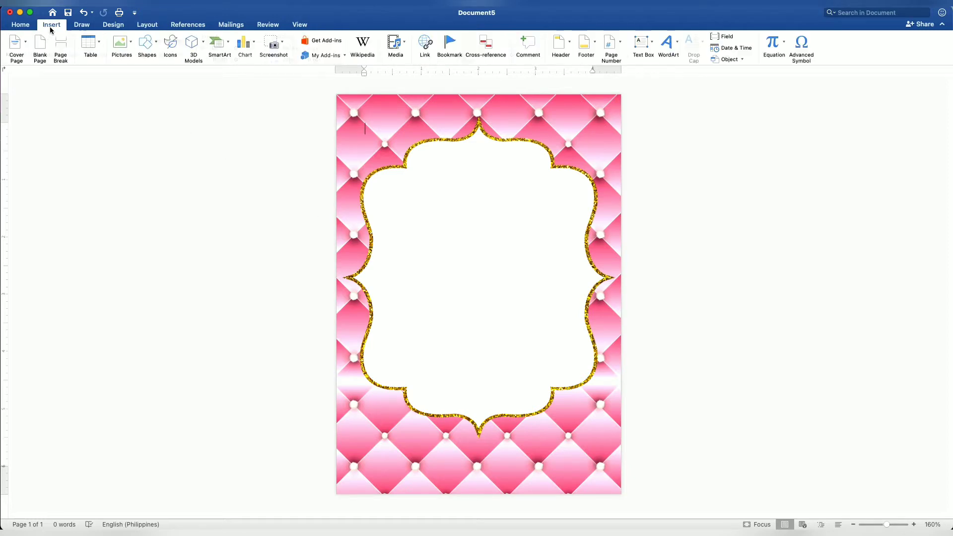
pyautogui.click(120, 42)
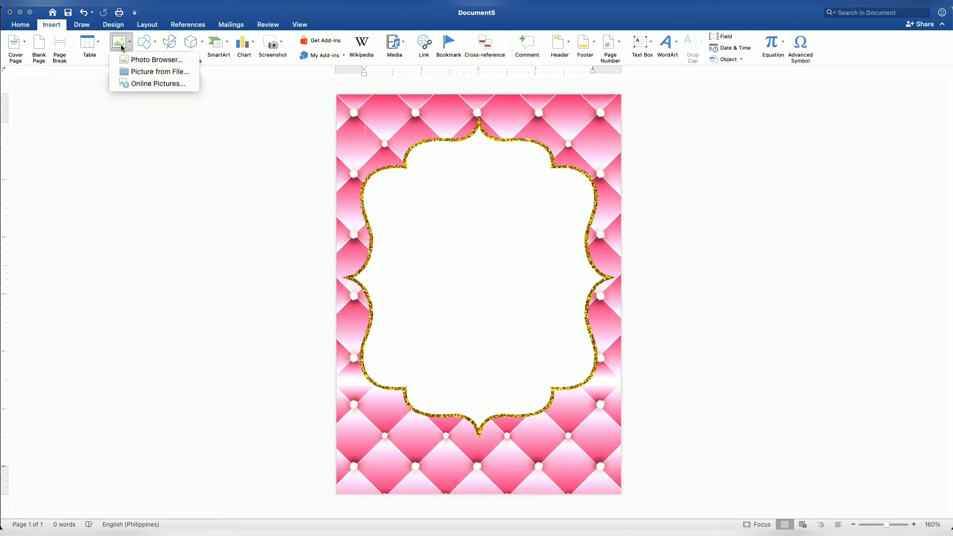
pyautogui.click(140, 71)
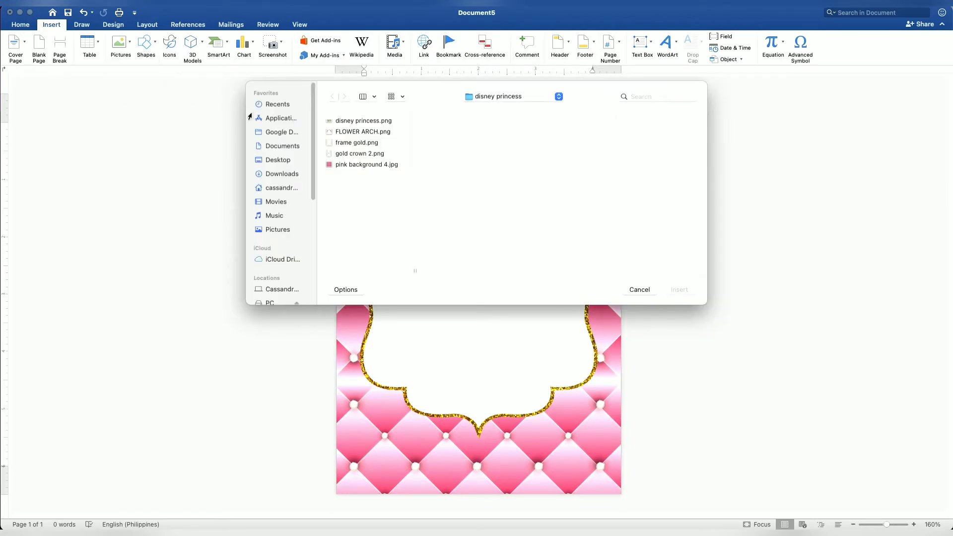
pyautogui.click(346, 133)
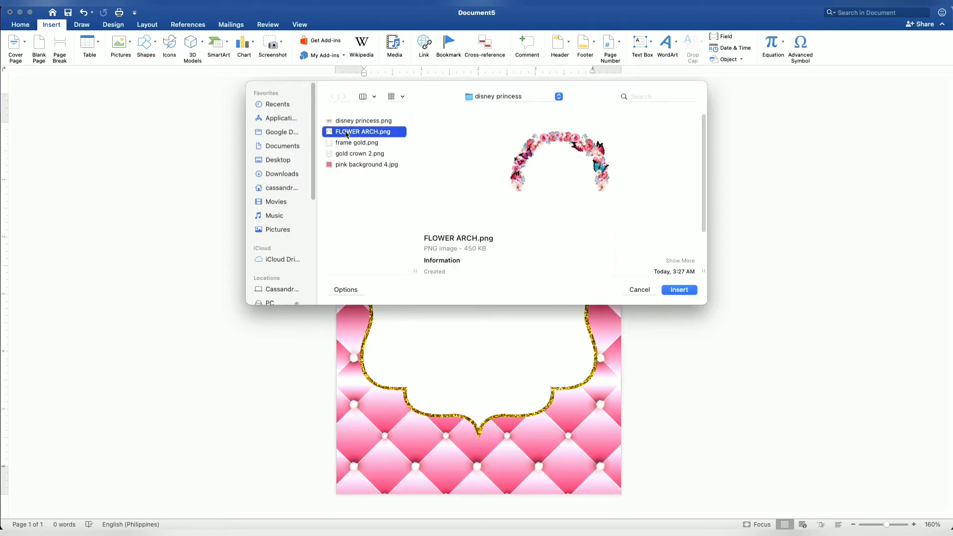
pyautogui.click(678, 290)
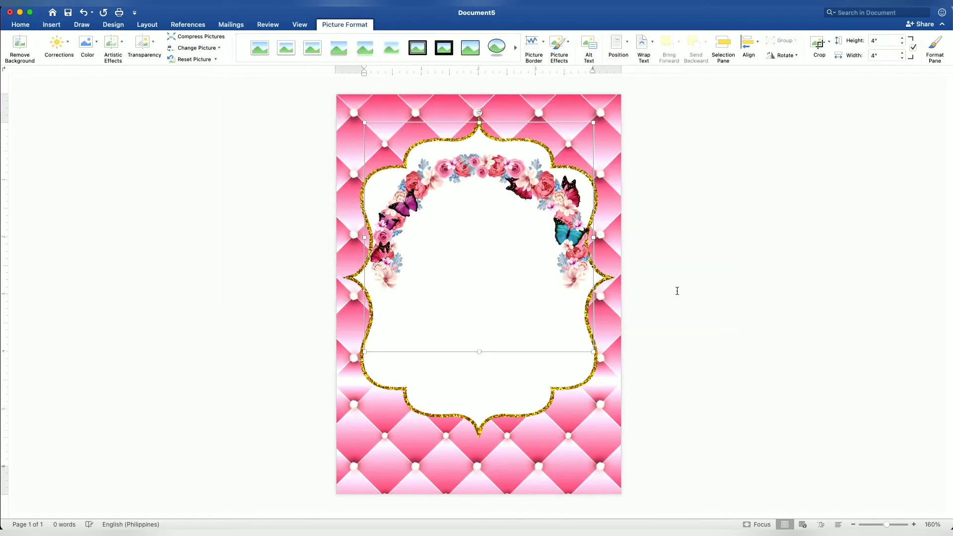
pyautogui.click(147, 26)
pyautogui.click(387, 48)
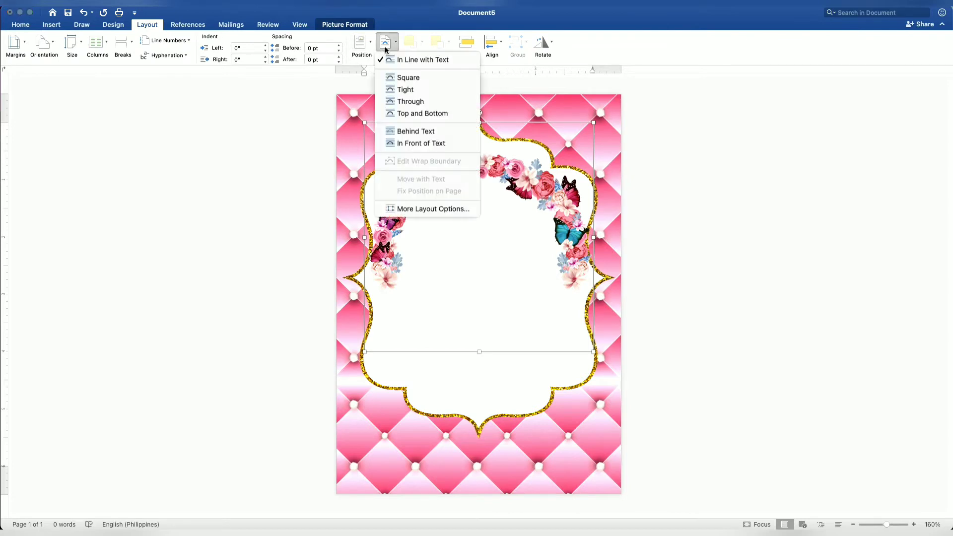
pyautogui.click(418, 130)
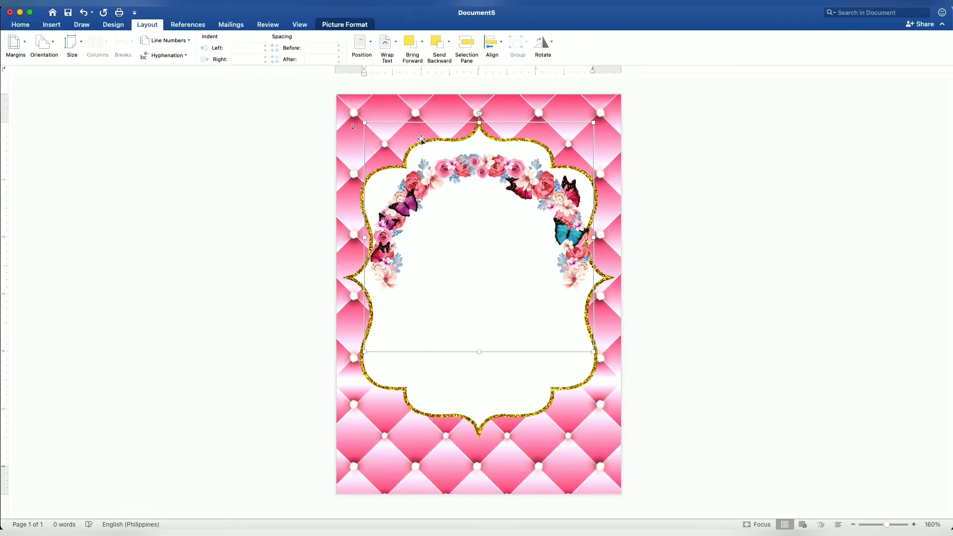
# - Enlarge the flower arch to 4.9 inches square and raise it to crown the frame
pyautogui.moveTo(427, 162); pyautogui.dragTo(400, 137)
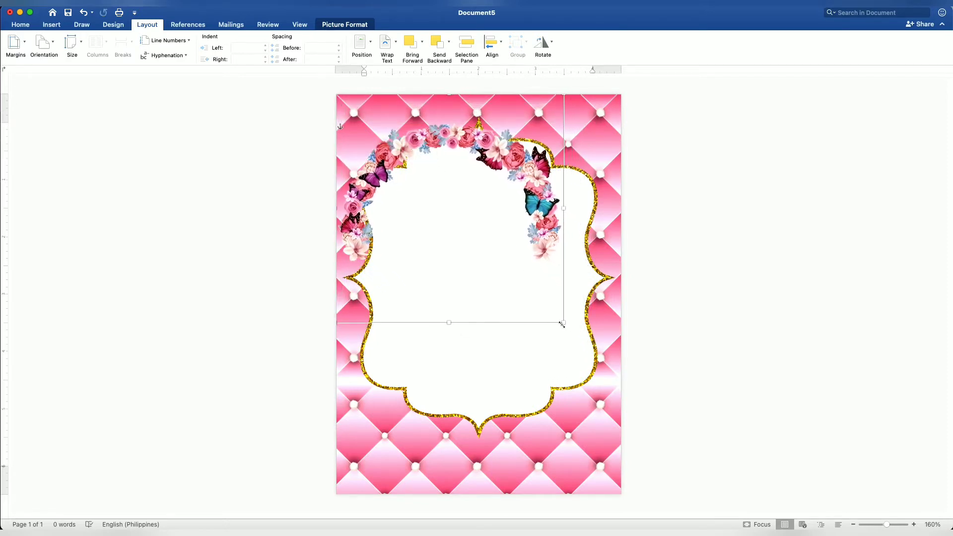
pyautogui.moveTo(564, 323); pyautogui.dragTo(622, 363)
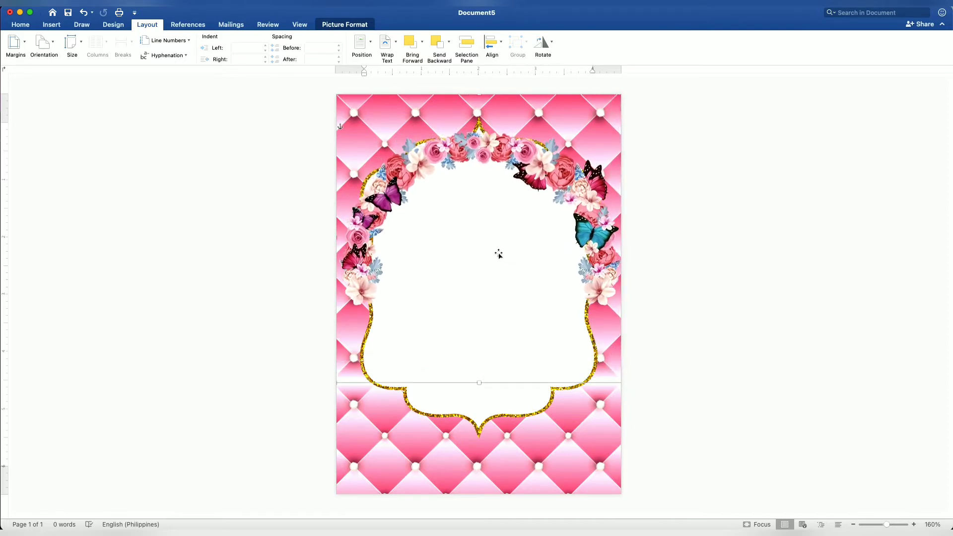
pyautogui.moveTo(499, 254); pyautogui.dragTo(498, 236)
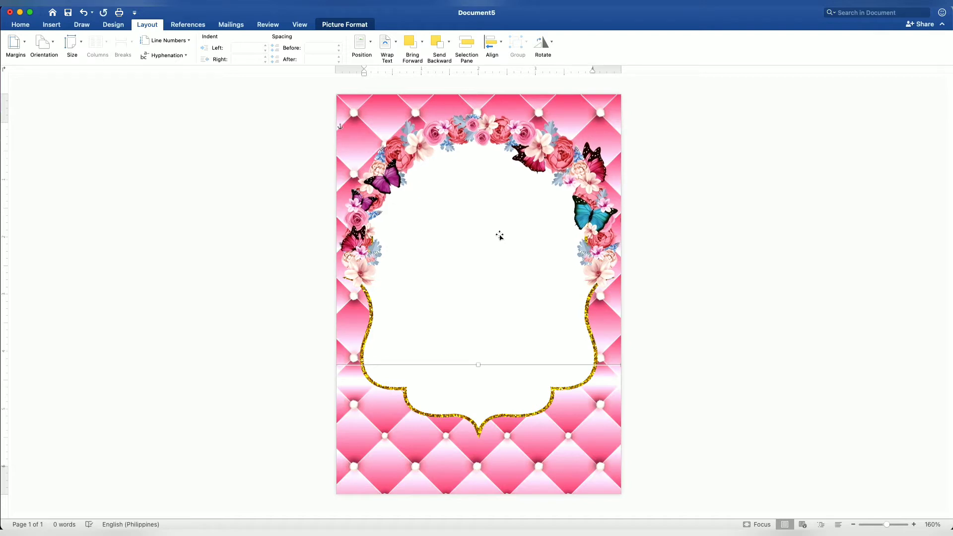
pyautogui.click(746, 240)
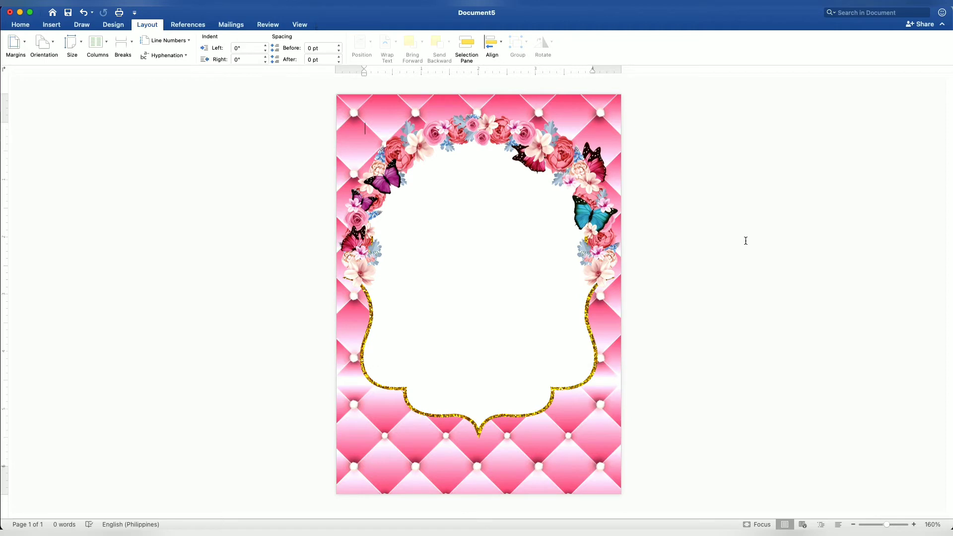
# - Insert 'disney princess.png' from file and set it behind text
pyautogui.click(51, 25)
pyautogui.click(128, 43)
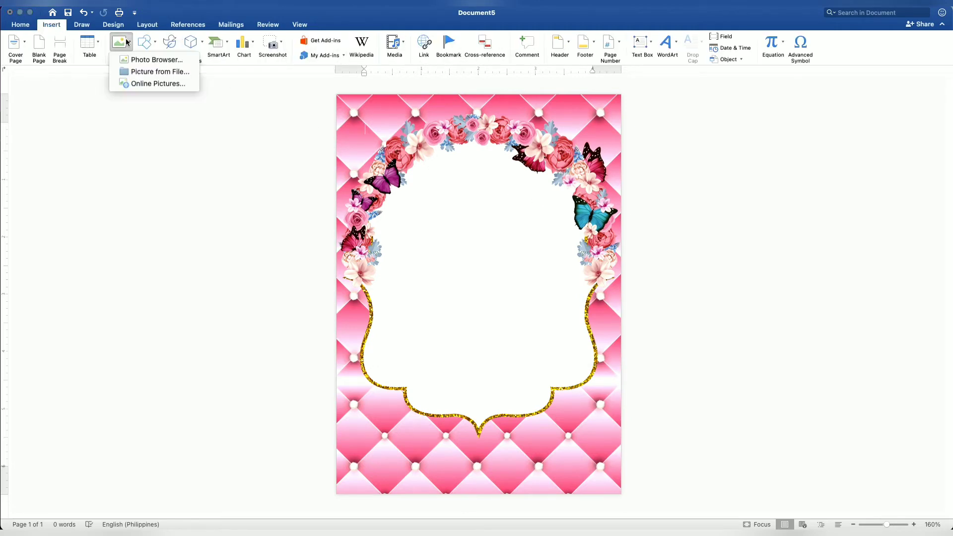
pyautogui.click(140, 72)
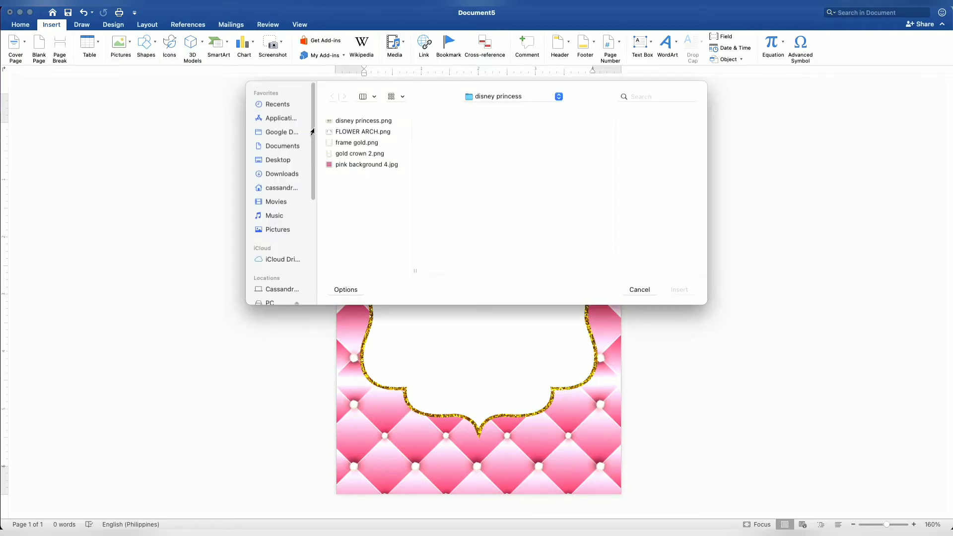
pyautogui.click(350, 121)
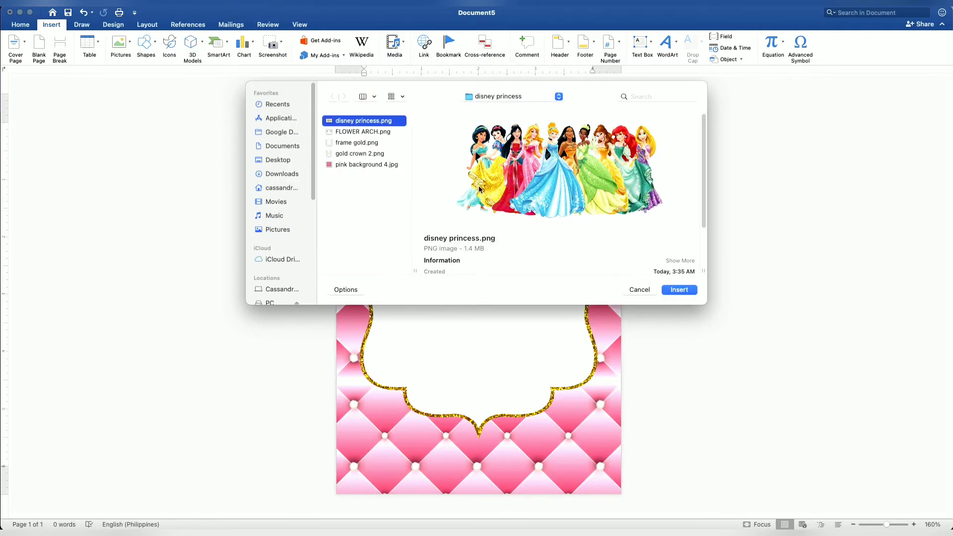
pyautogui.tripleClick(638, 272)
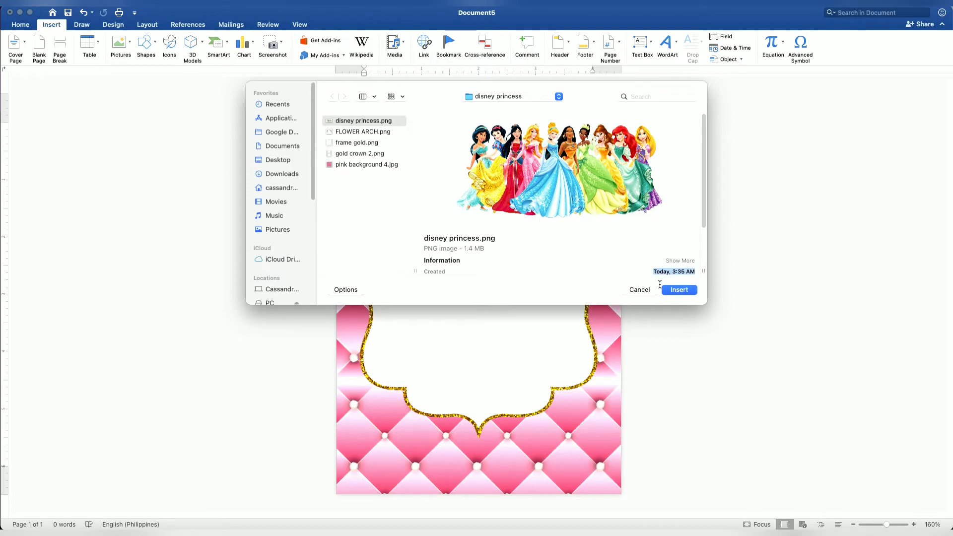
pyautogui.click(679, 290)
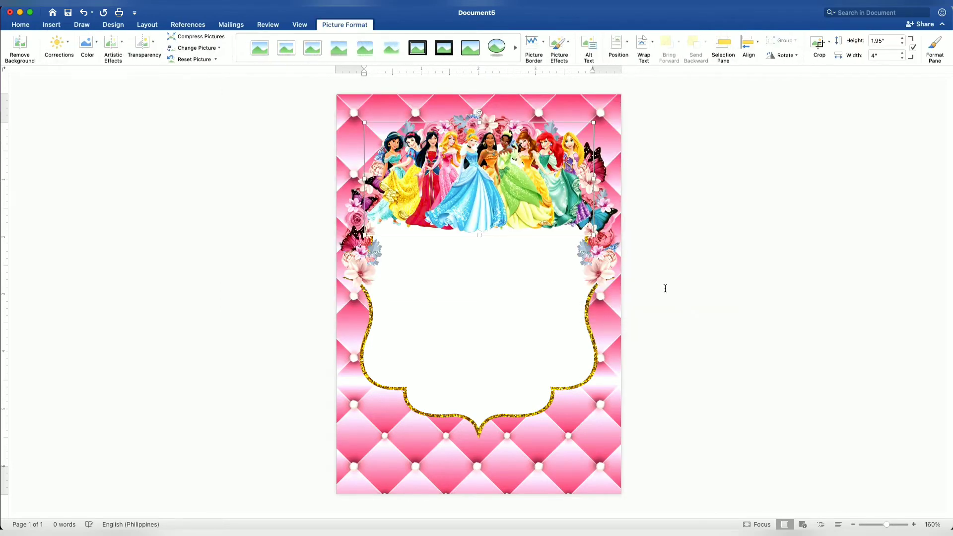
pyautogui.click(147, 25)
pyautogui.click(387, 43)
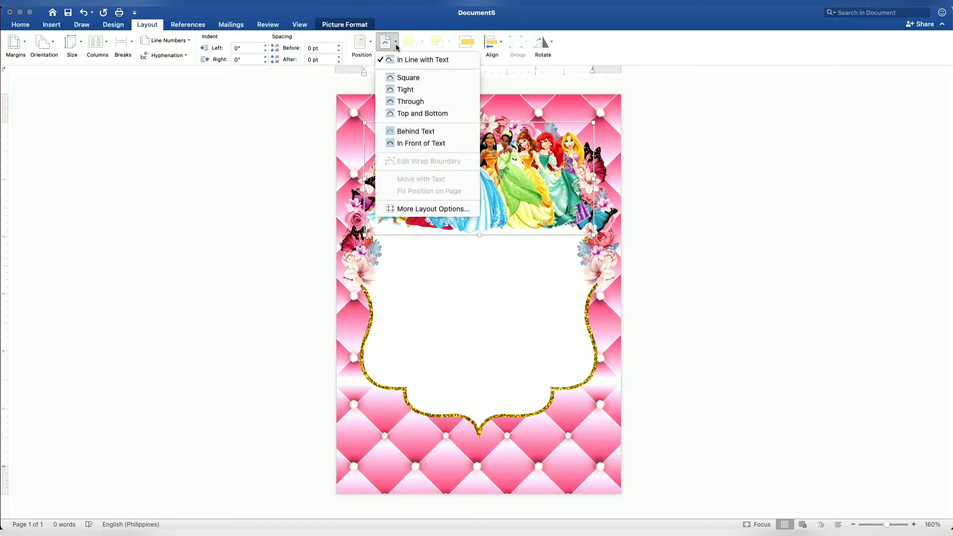
pyautogui.click(421, 131)
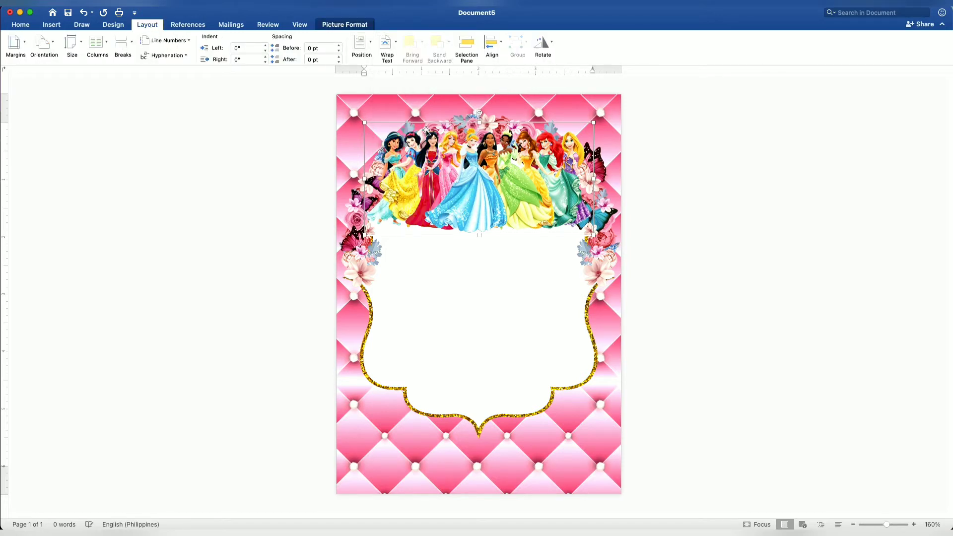
# - Move the princesses to the bottom, enlarge them to page width, and nudge them into place
pyautogui.moveTo(429, 134)
pyautogui.mouseDown()
pyautogui.moveTo(414, 372)
pyautogui.moveTo(401, 395)
pyautogui.mouseUp()
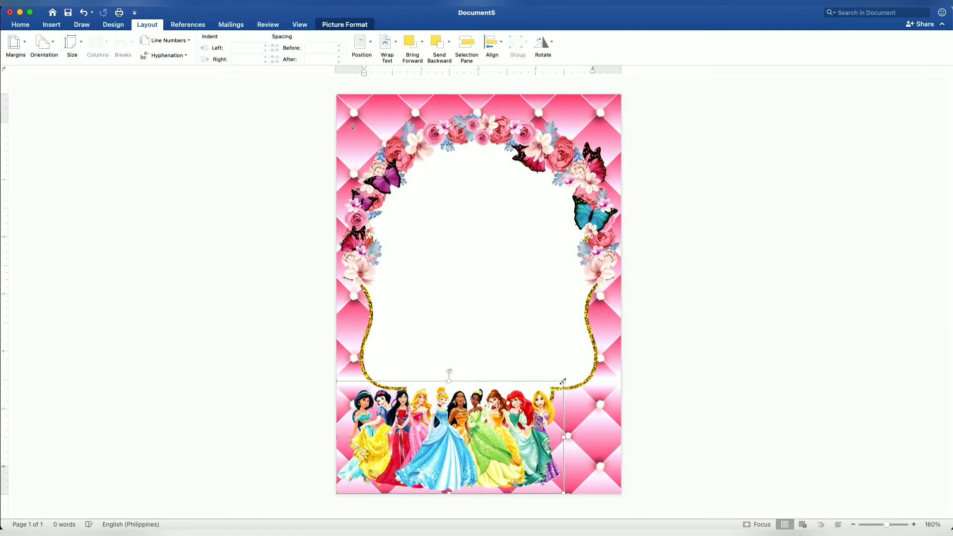
pyautogui.moveTo(565, 381); pyautogui.dragTo(626, 366)
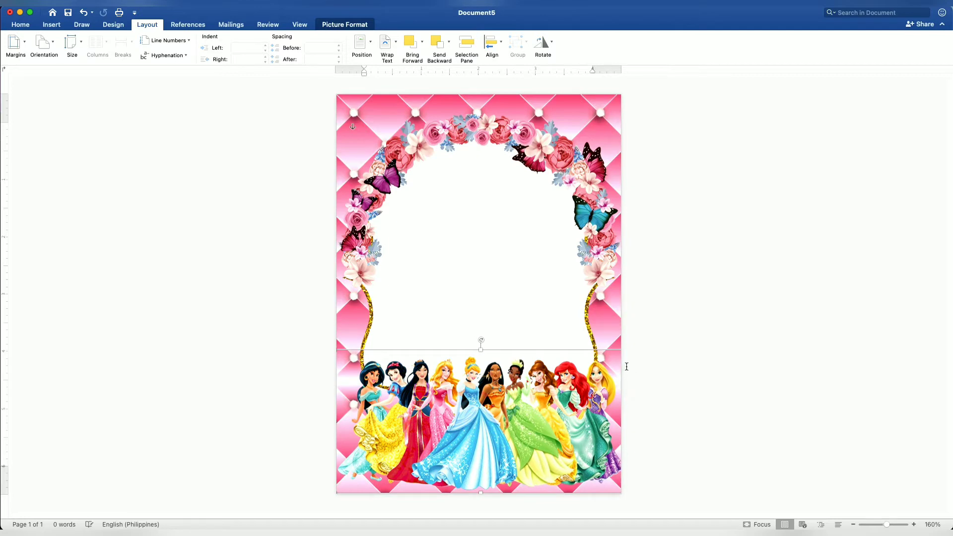
pyautogui.press('Left')
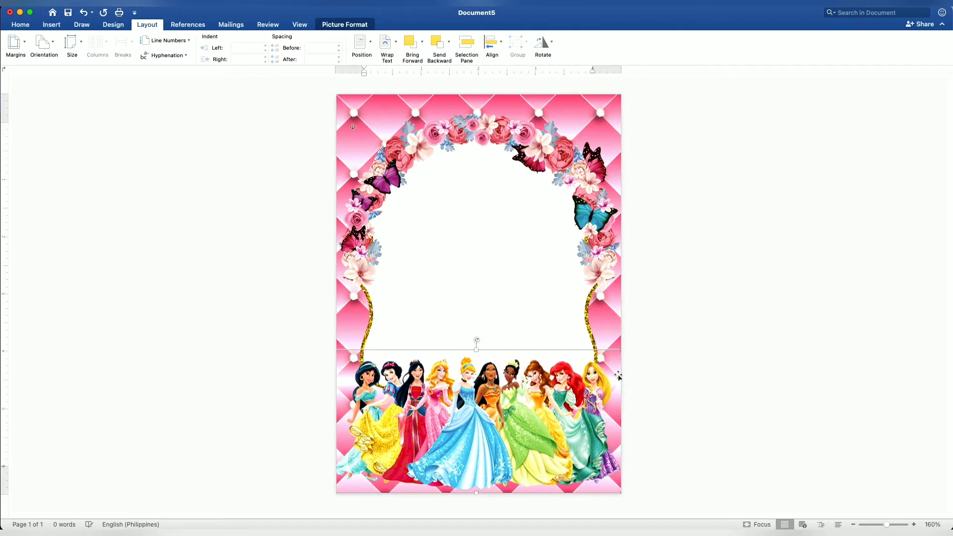
pyautogui.press('Right')
pyautogui.press('Down')
pyautogui.press('Down')
pyautogui.press('Down')
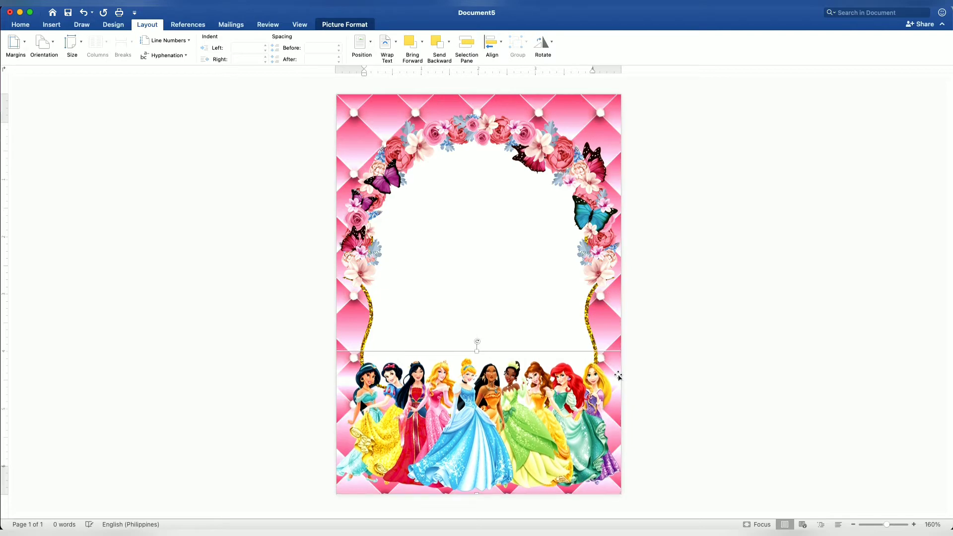
pyautogui.press('Down')
pyautogui.press('Down')
pyautogui.press('Down')
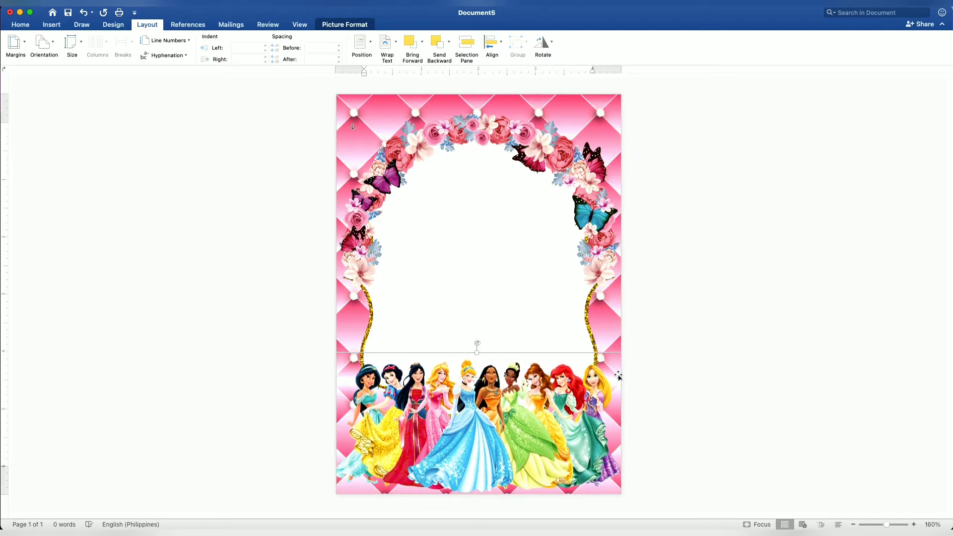
pyautogui.press('Down')
pyautogui.press('Down')
pyautogui.press('Down')
pyautogui.press('Down')
pyautogui.press('Down')
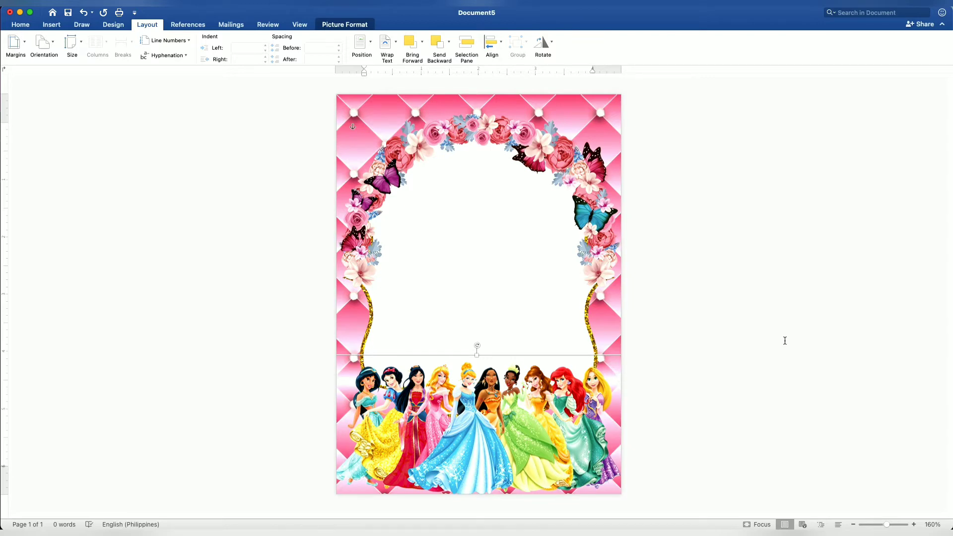
pyautogui.click(786, 340)
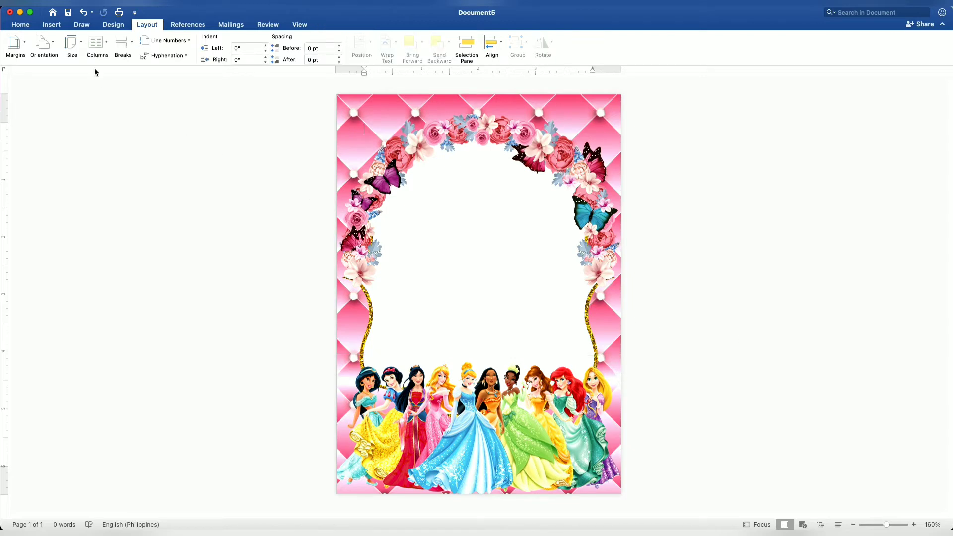
# - Insert 'gold crown 2.png' from file into the invitation
pyautogui.click(51, 24)
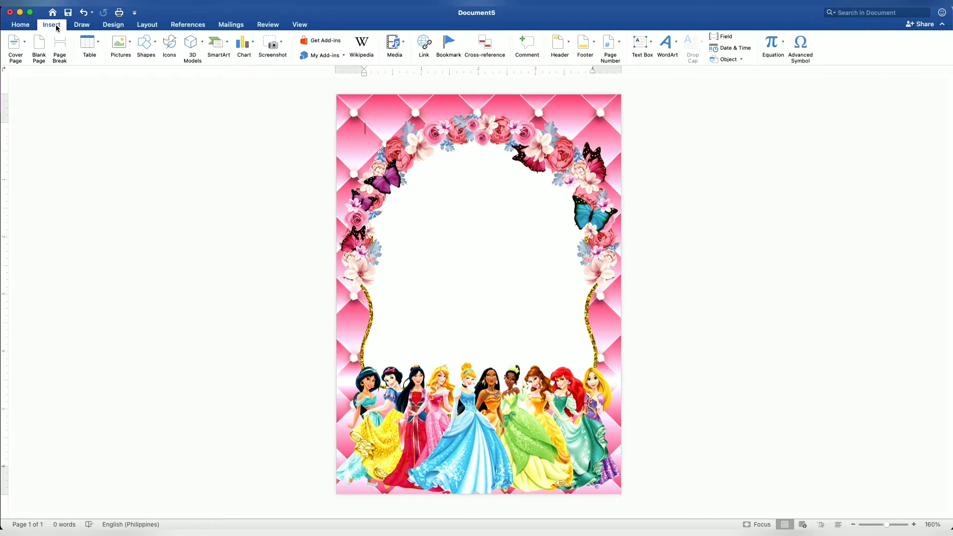
pyautogui.click(123, 44)
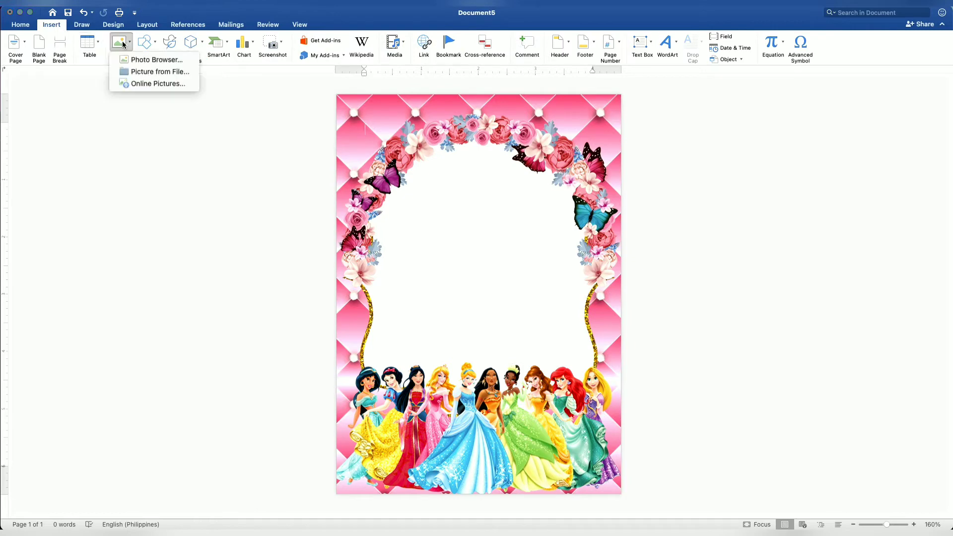
pyautogui.click(140, 73)
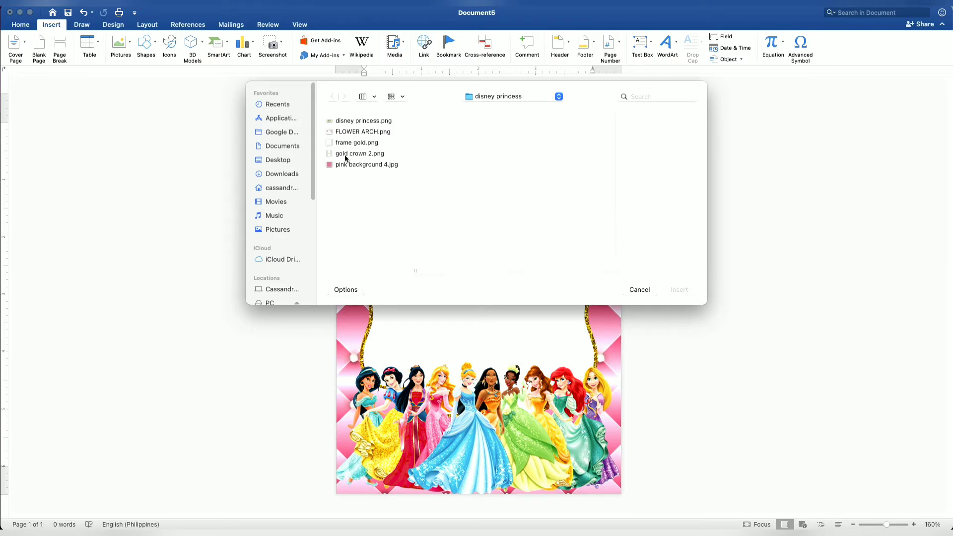
pyautogui.click(346, 157)
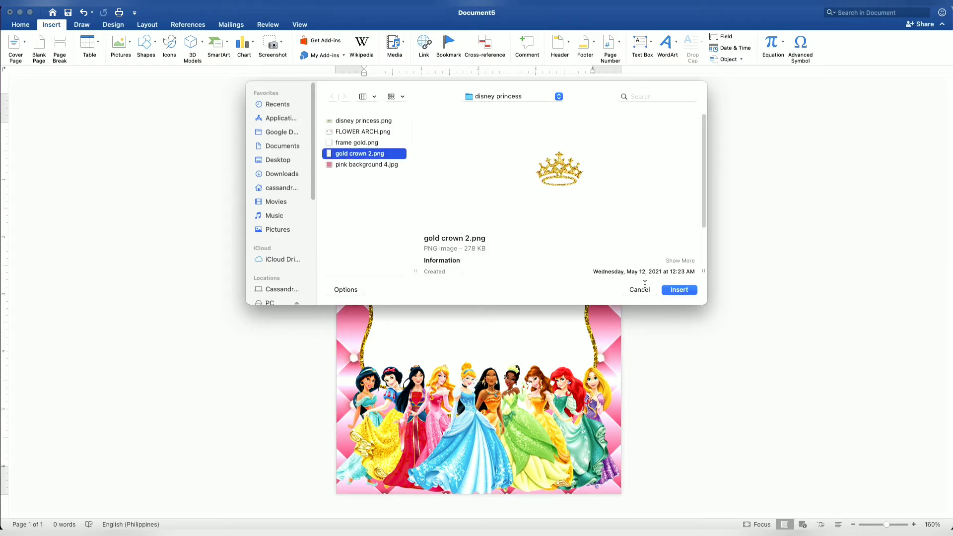
pyautogui.click(681, 295)
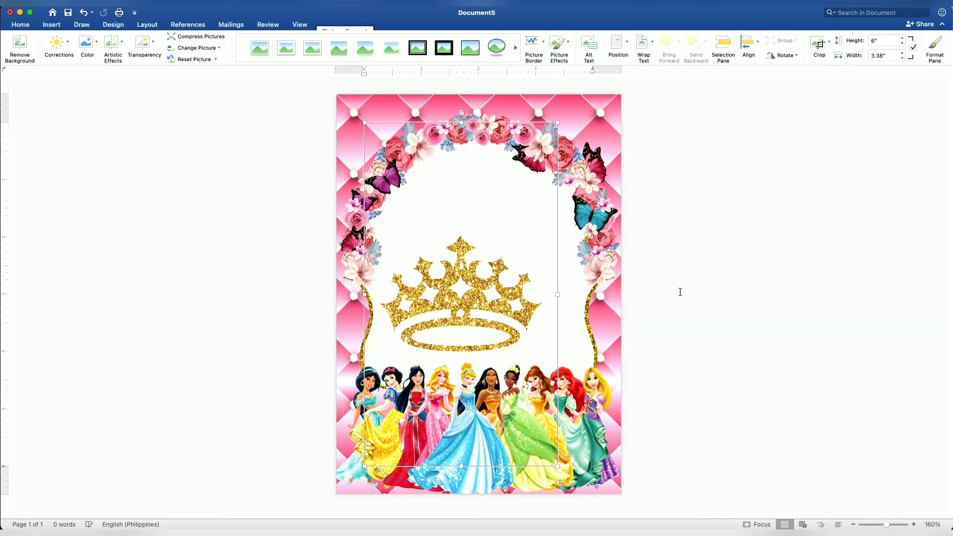
# - Set the crown behind text and shrink it into the top centre of the arch
pyautogui.click(154, 28)
pyautogui.click(387, 42)
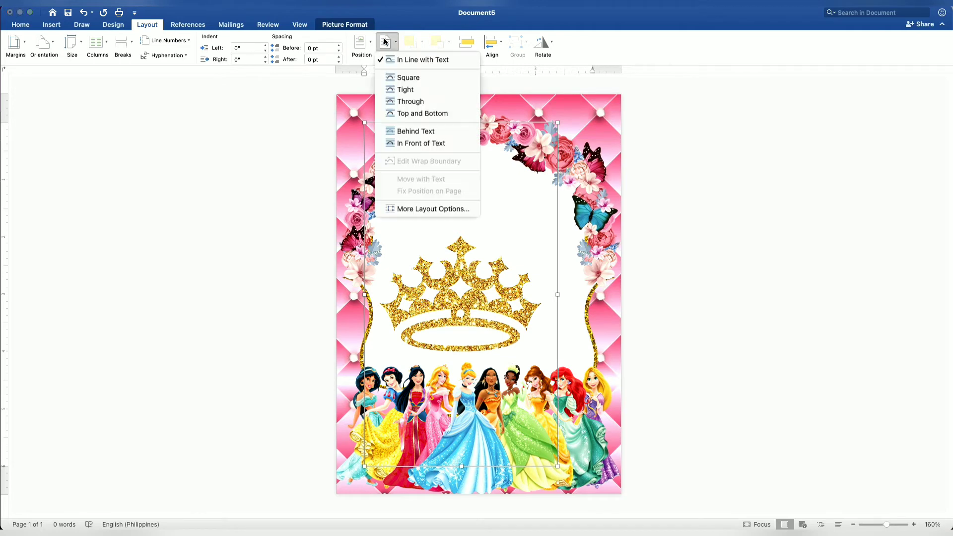
pyautogui.click(405, 131)
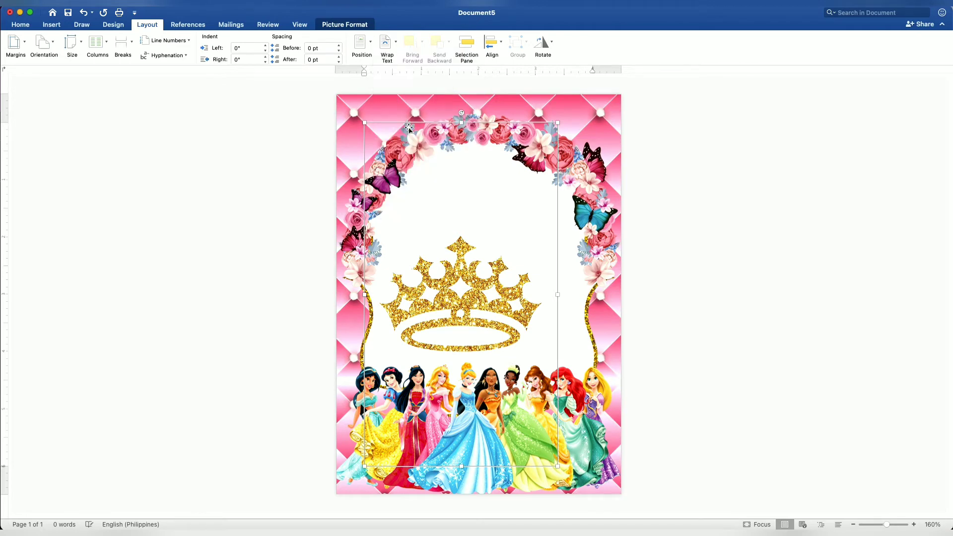
pyautogui.moveTo(363, 122)
pyautogui.mouseDown()
pyautogui.moveTo(469, 296)
pyautogui.moveTo(523, 354)
pyautogui.moveTo(476, 160)
pyautogui.moveTo(484, 174)
pyautogui.mouseUp()
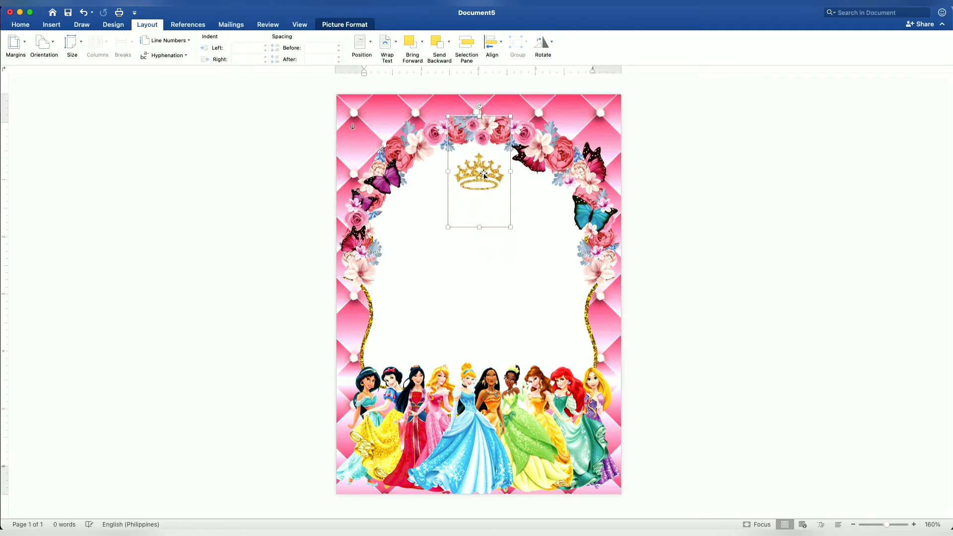
pyautogui.click(736, 272)
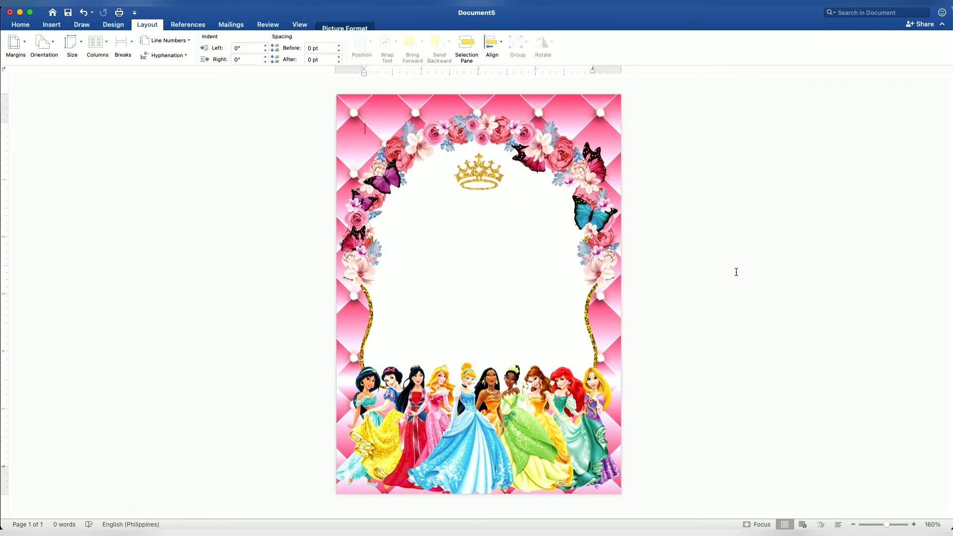
# - Draw a rectangle of about 3.73 × 3.24 inches over the frame's centre below the crown
pyautogui.click(52, 25)
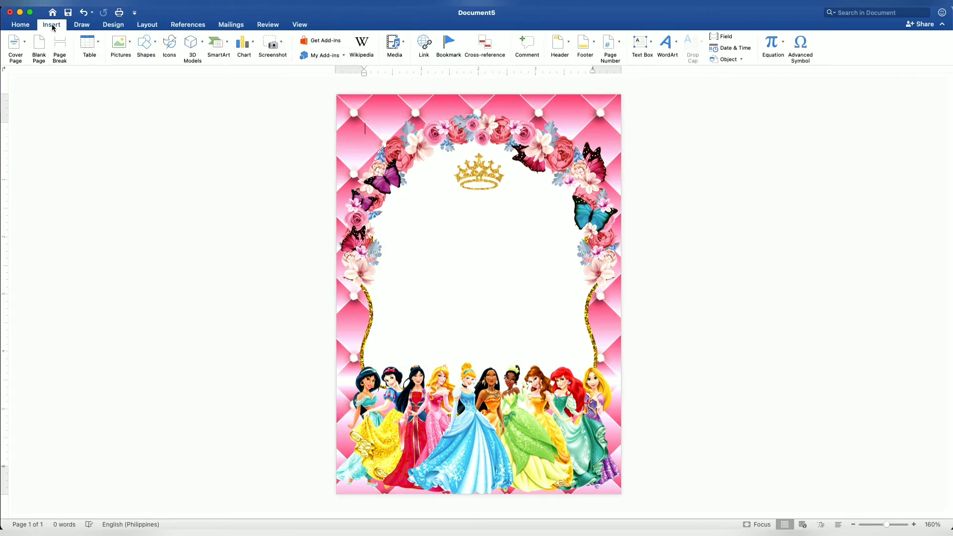
pyautogui.click(145, 42)
pyautogui.click(194, 74)
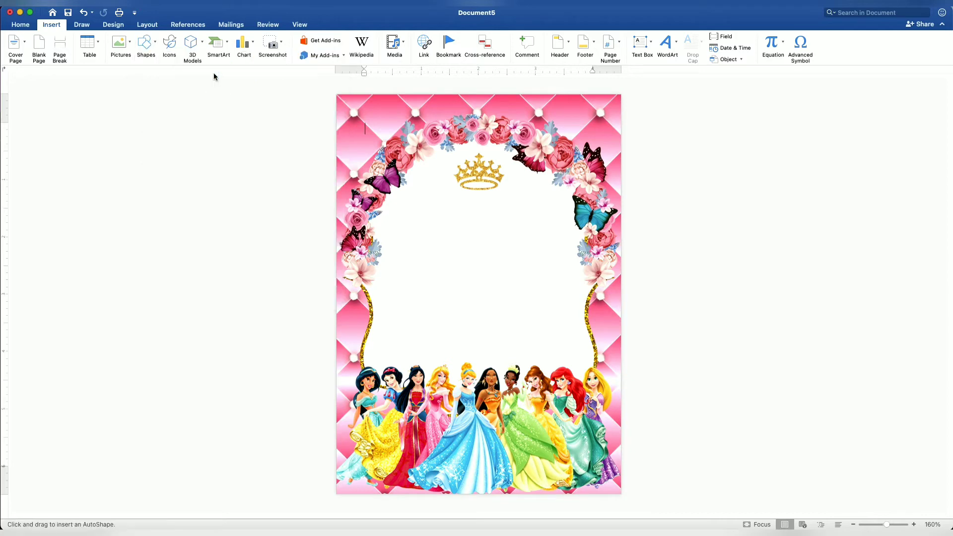
pyautogui.moveTo(379, 194); pyautogui.dragTo(592, 376)
pyautogui.scroll(2, 492, 300)
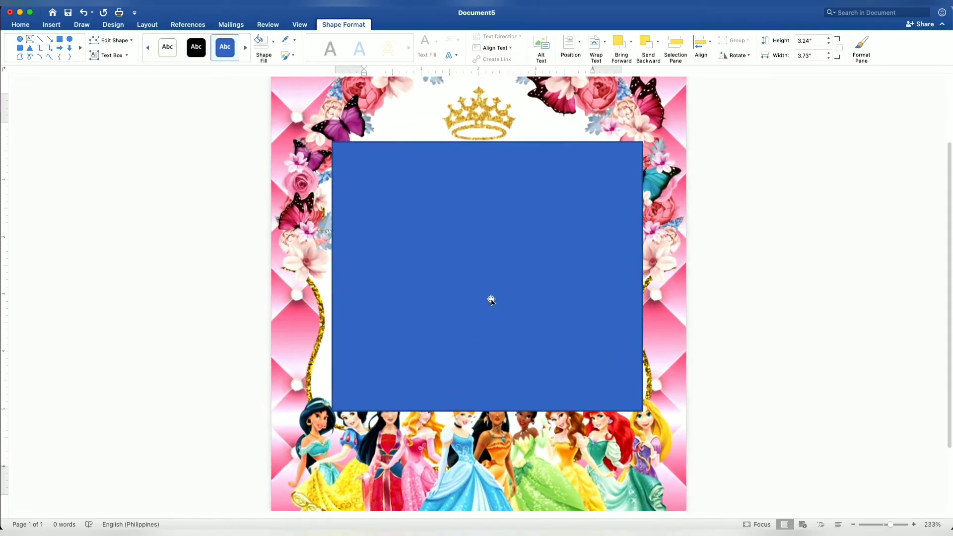
pyautogui.scroll(2, 491, 301)
pyautogui.scroll(2, 492, 301)
pyautogui.scroll(2, 491, 300)
pyautogui.scroll(1, 492, 301)
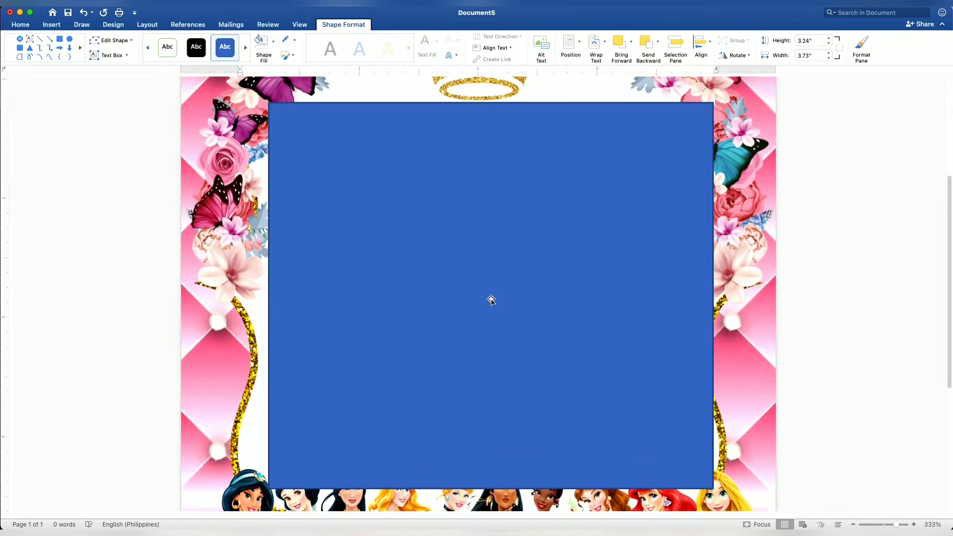
# - Add the text 'Join Us For A Magical Disney Party' and 'To Celebrate' in the rectangle
pyautogui.rightClick(480, 285)
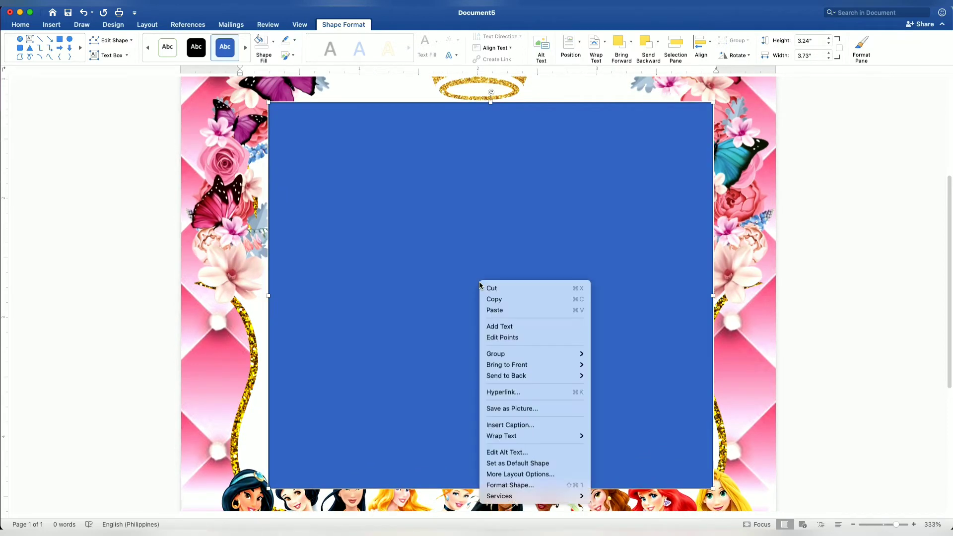
pyautogui.click(512, 327)
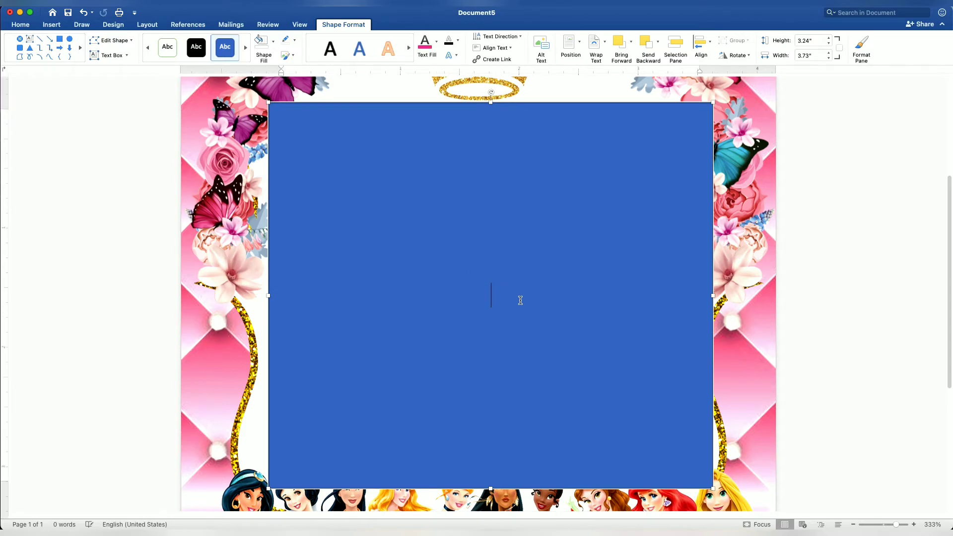
pyautogui.write('J')
pyautogui.write('oin US')
pyautogui.press('BackSpace')
pyautogui.press('BackSpace')
pyautogui.write('s')
pyautogui.write(' For A')
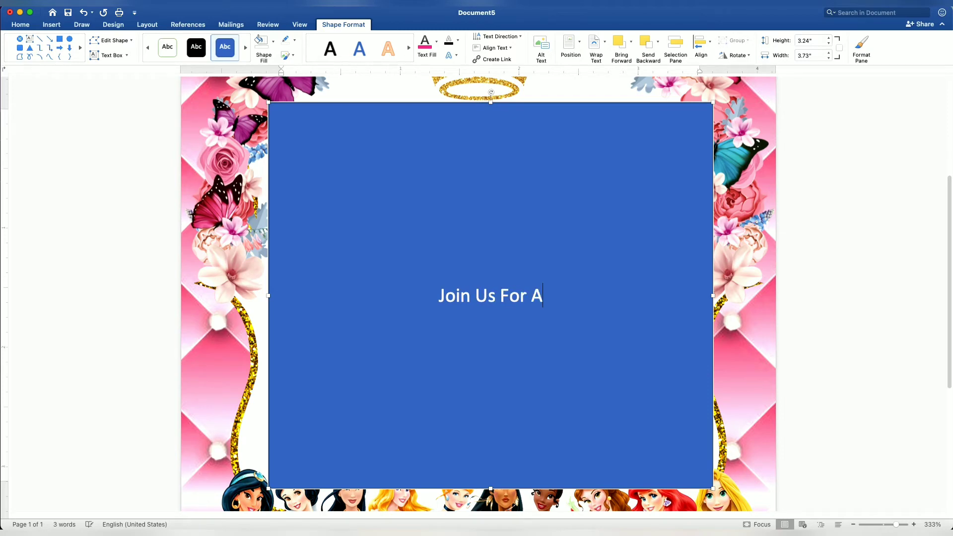
pyautogui.write(' Magica')
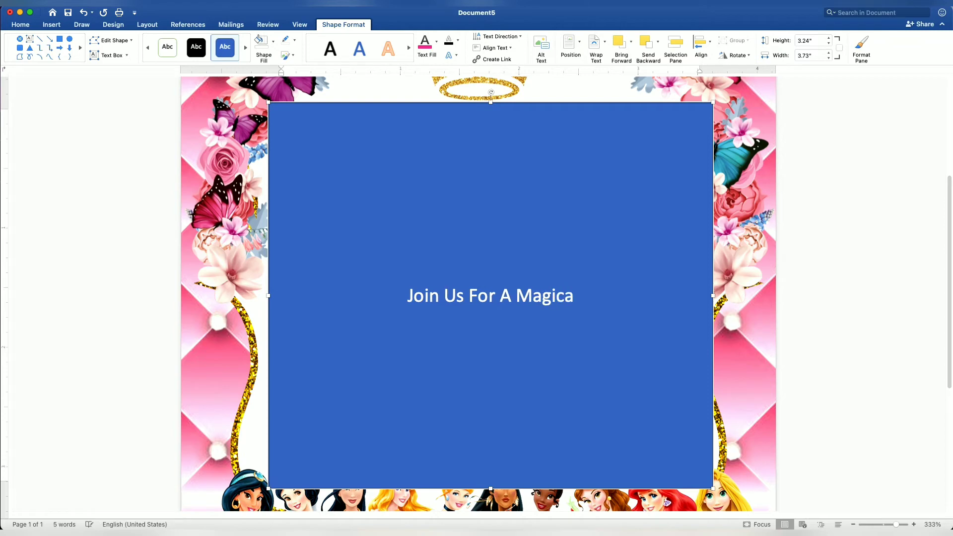
pyautogui.write('l D')
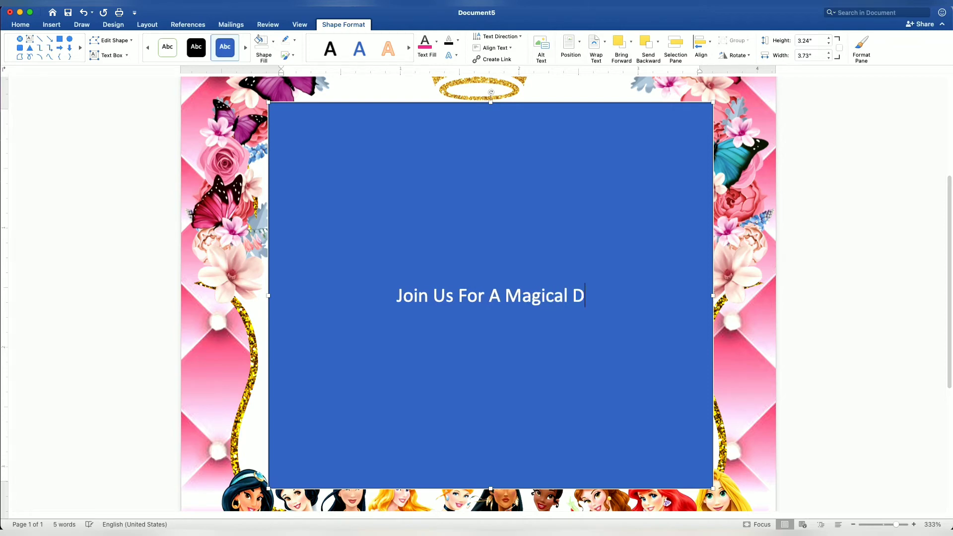
pyautogui.write('isney Part')
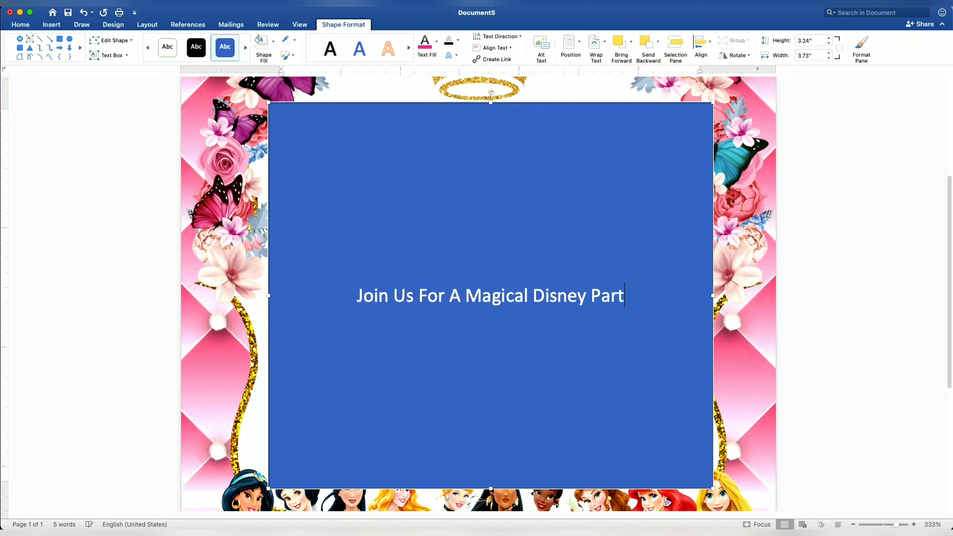
pyautogui.write('y')
pyautogui.press('Return')
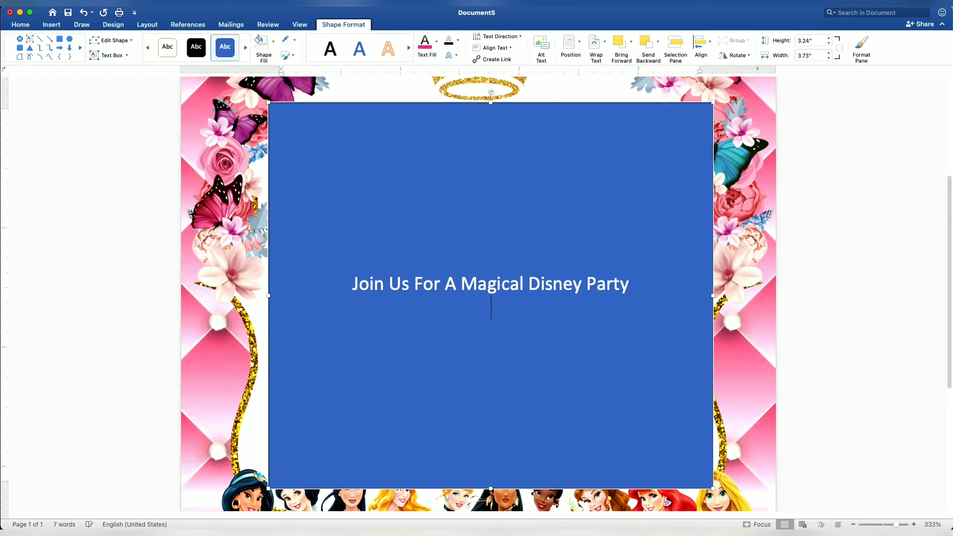
pyautogui.write('To cele')
pyautogui.press('BackSpace')
pyautogui.press('BackSpace')
pyautogui.press('BackSpace')
pyautogui.press('BackSpace')
pyautogui.write('Ce')
pyautogui.write('lebrt')
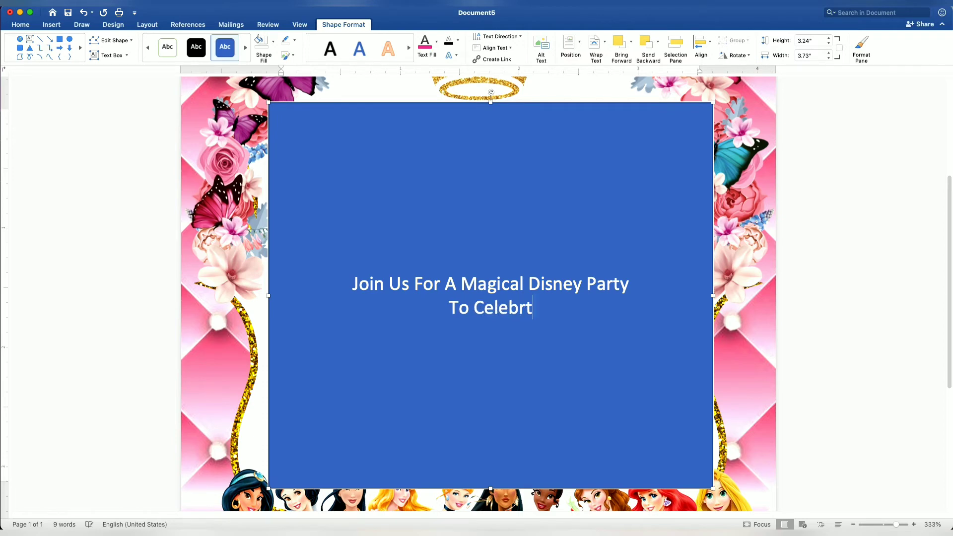
pyautogui.press('BackSpace')
pyautogui.write('ate')
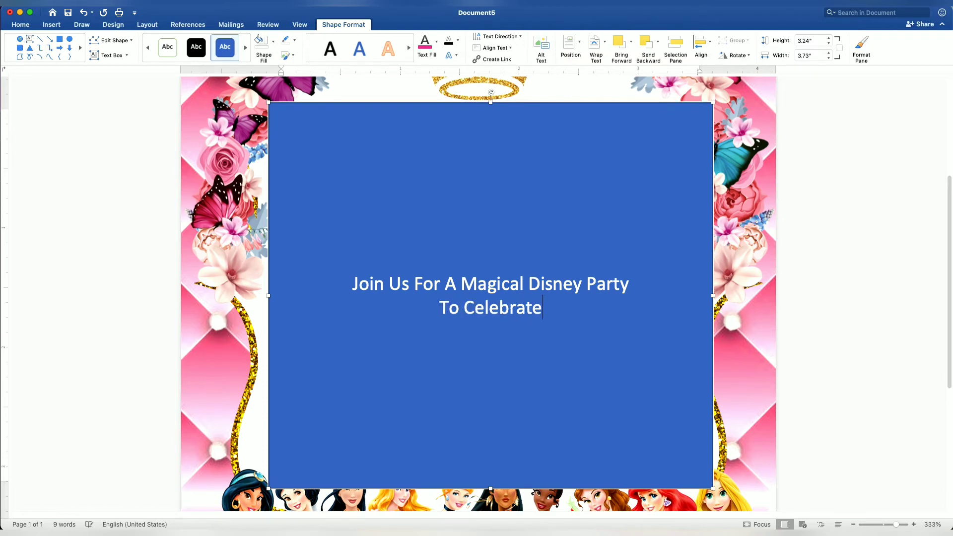
pyautogui.press('Return')
pyautogui.press('Return')
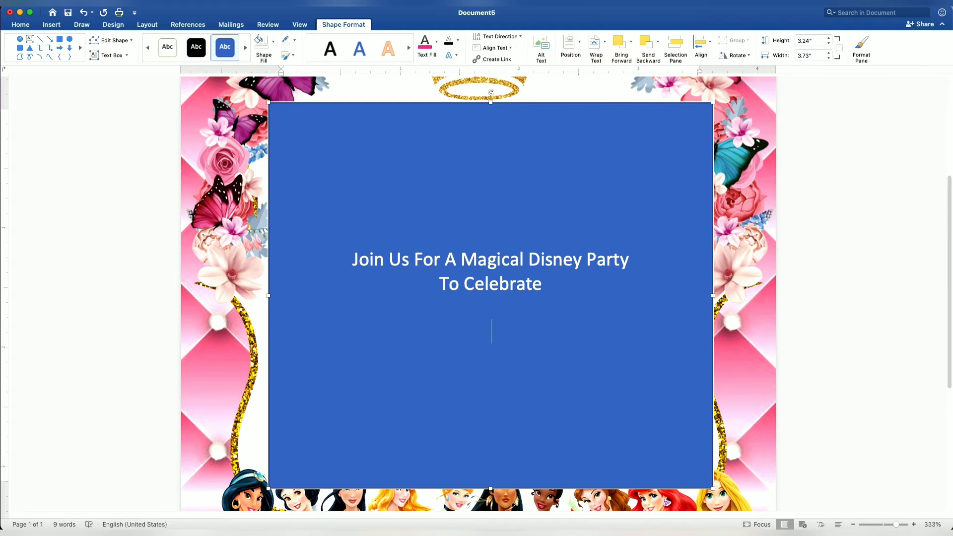
# - Add the child's name, '7th BIRTHDAY', and 'Saturday, August 21st at 3:00 pm' lines
pyautogui.write('Sophi')
pyautogui.write("e's")
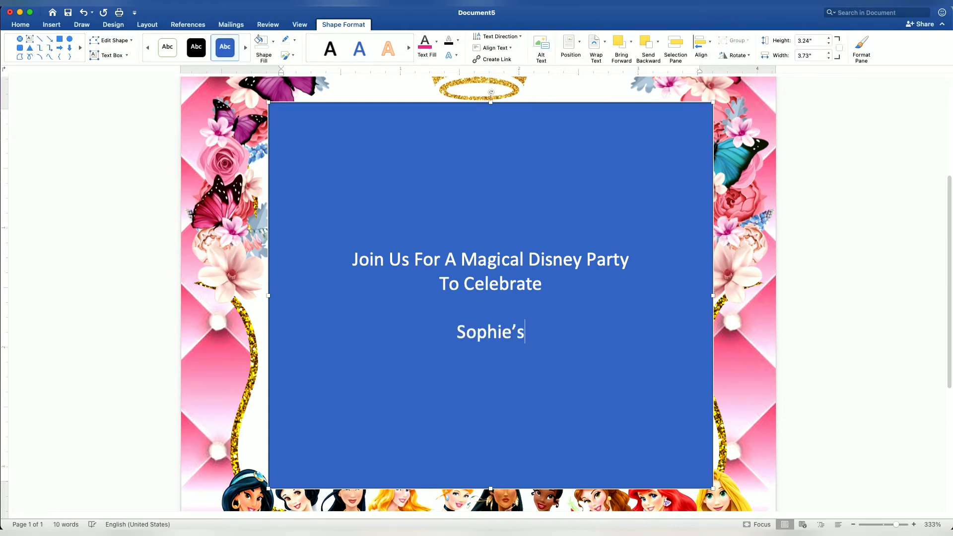
pyautogui.press('Return')
pyautogui.write('7th ')
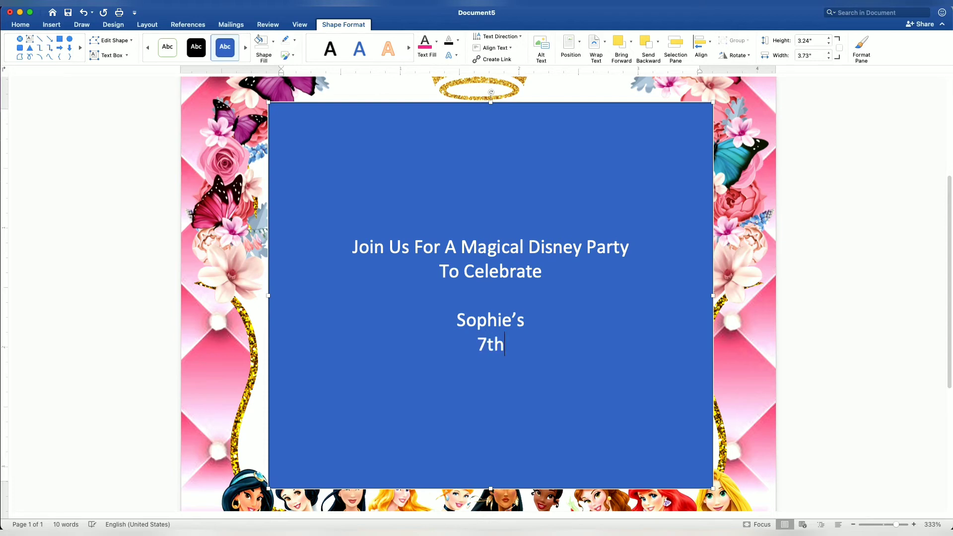
pyautogui.write('B')
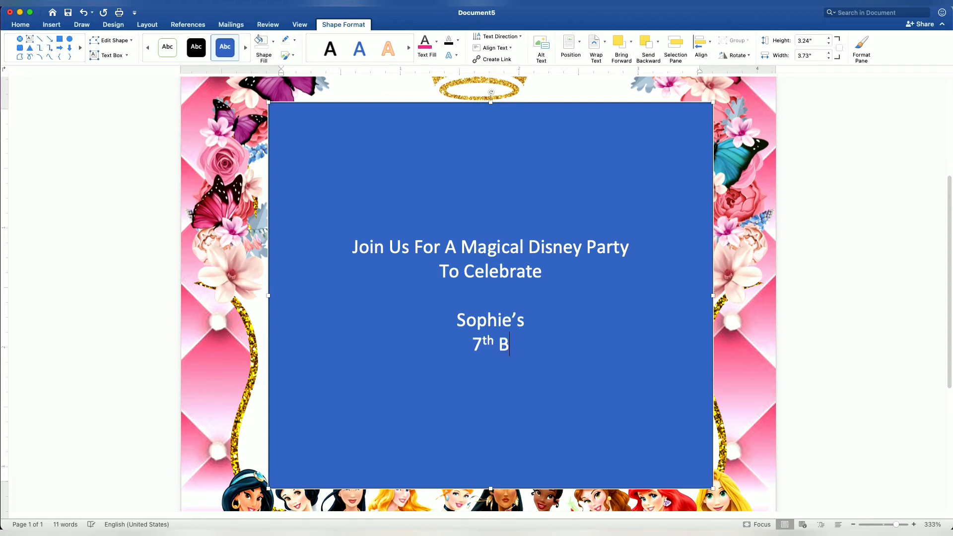
pyautogui.write('IRTHDAY')
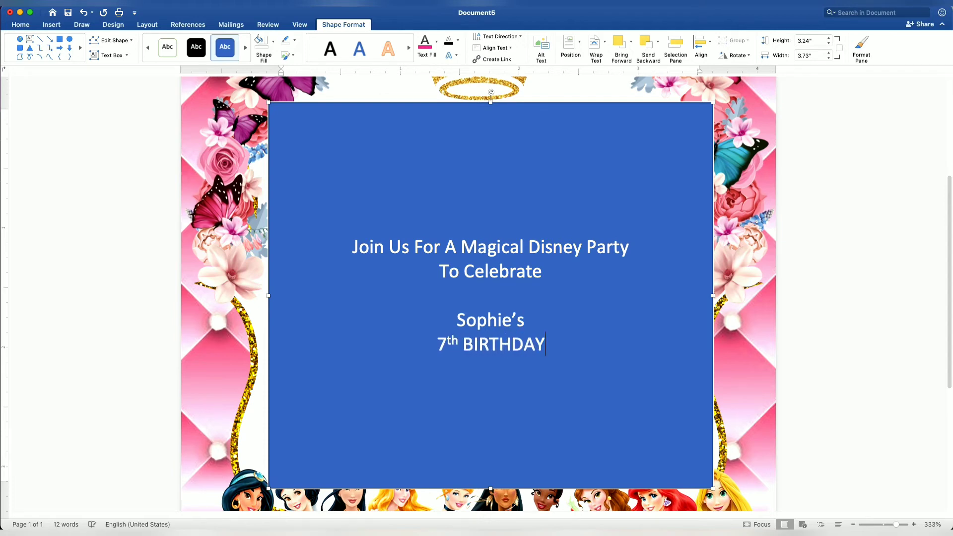
pyautogui.press('Return')
pyautogui.press('Return')
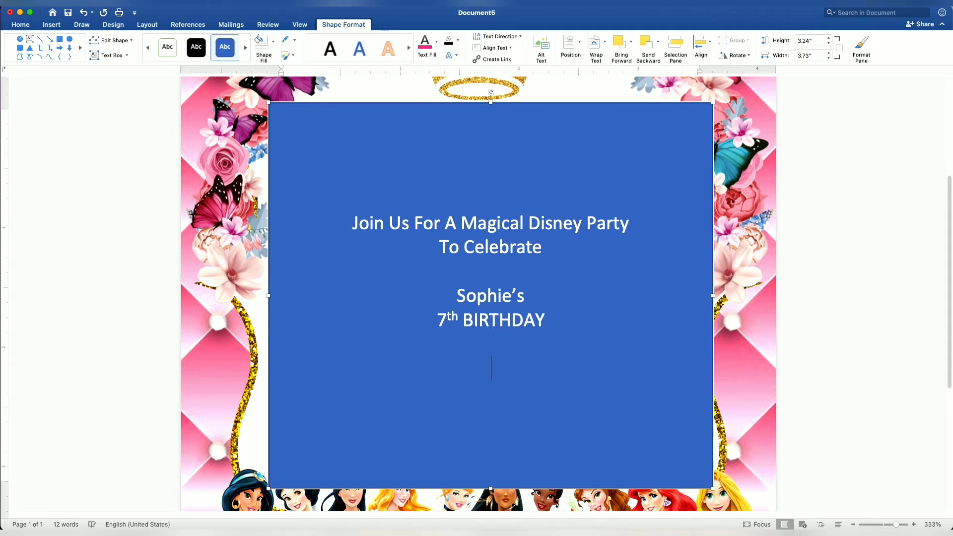
pyautogui.write('Satu')
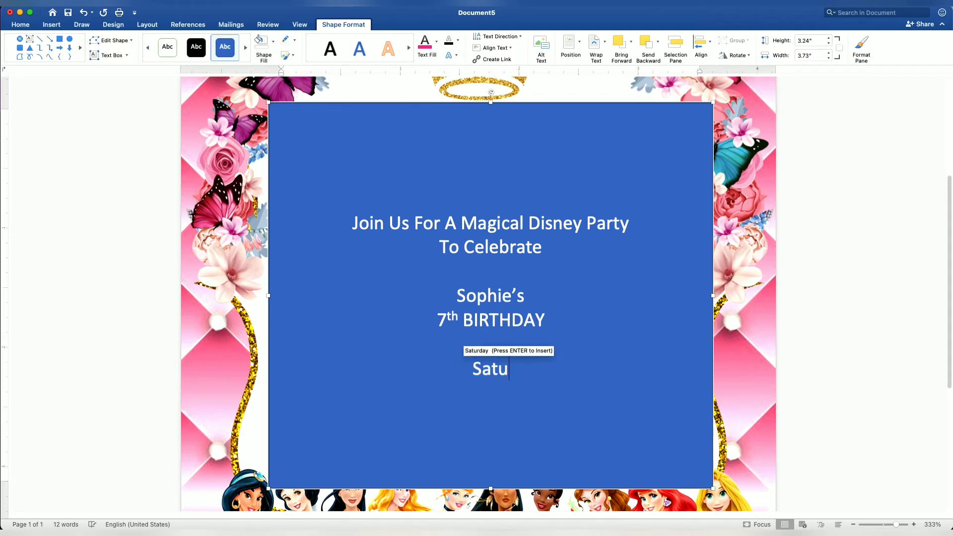
pyautogui.write('rday')
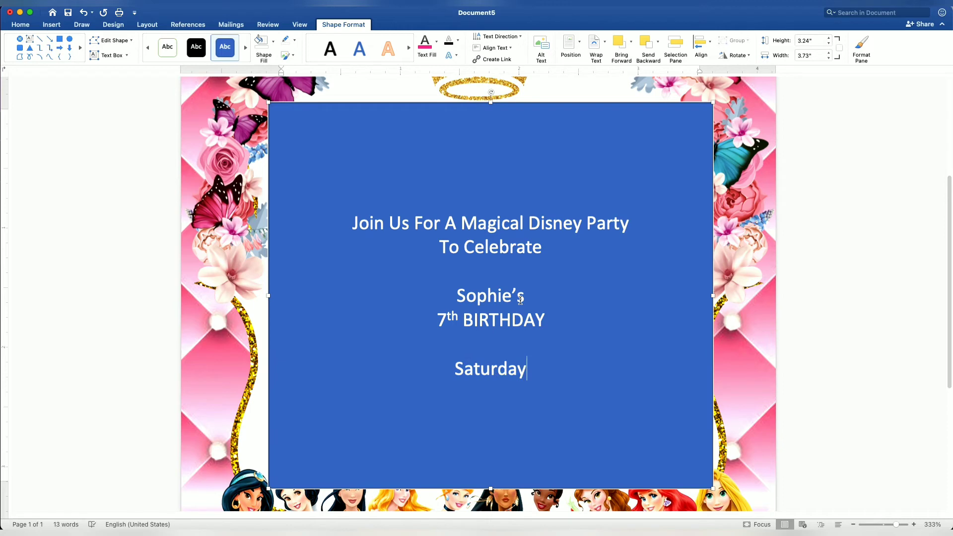
pyautogui.write(', Augu')
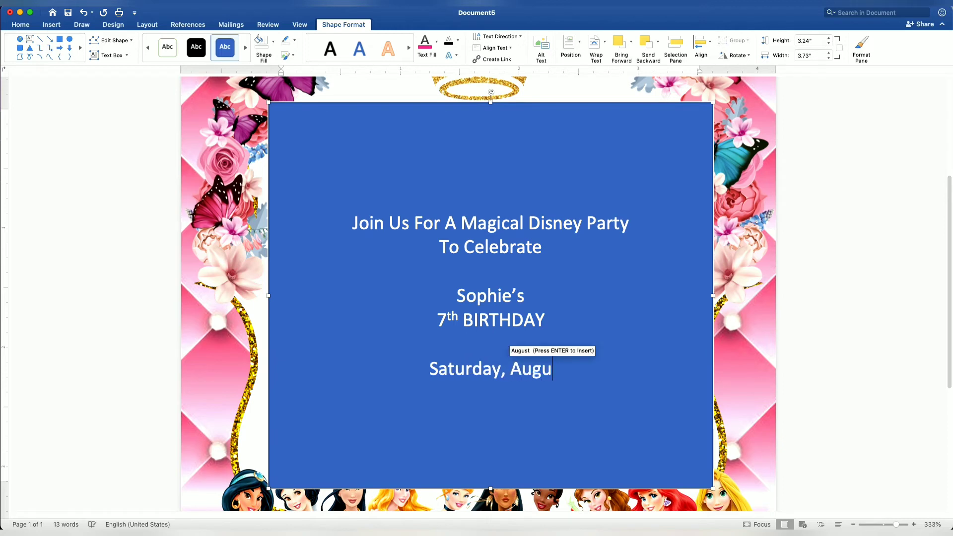
pyautogui.write('str')
pyautogui.press('BackSpace')
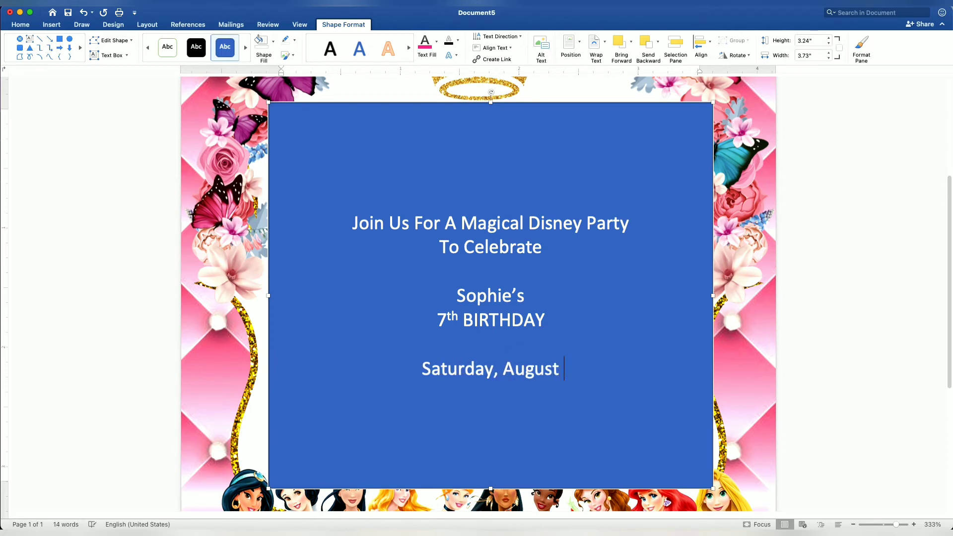
pyautogui.write('21')
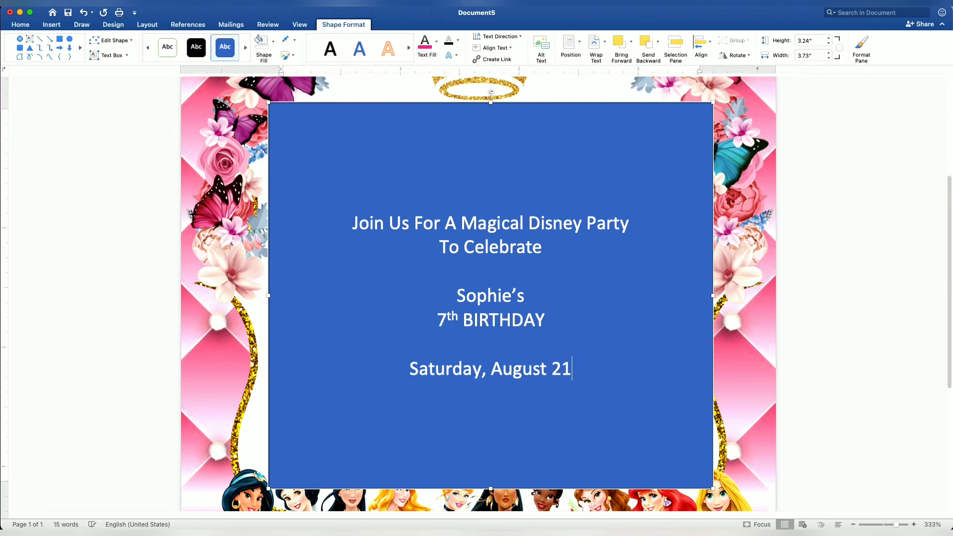
pyautogui.write('st a')
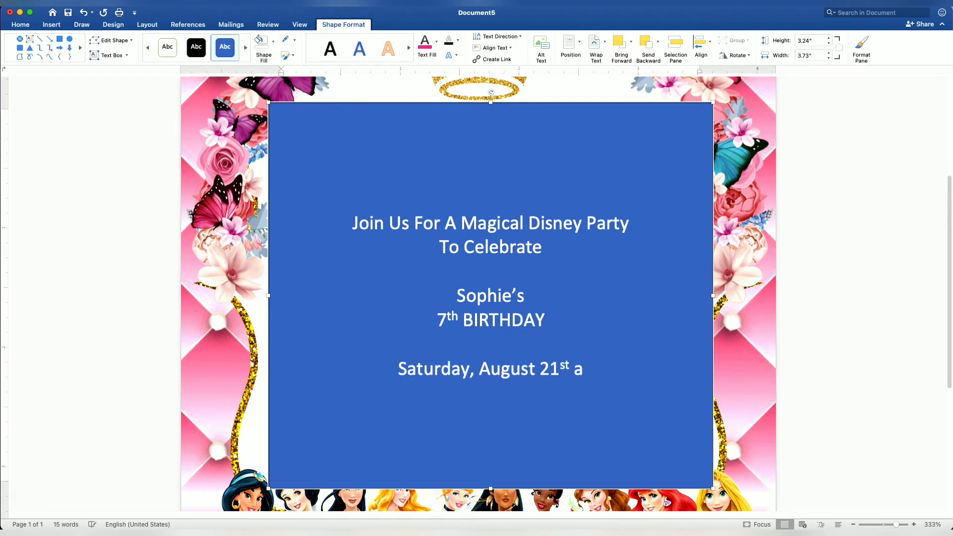
pyautogui.write('t 3')
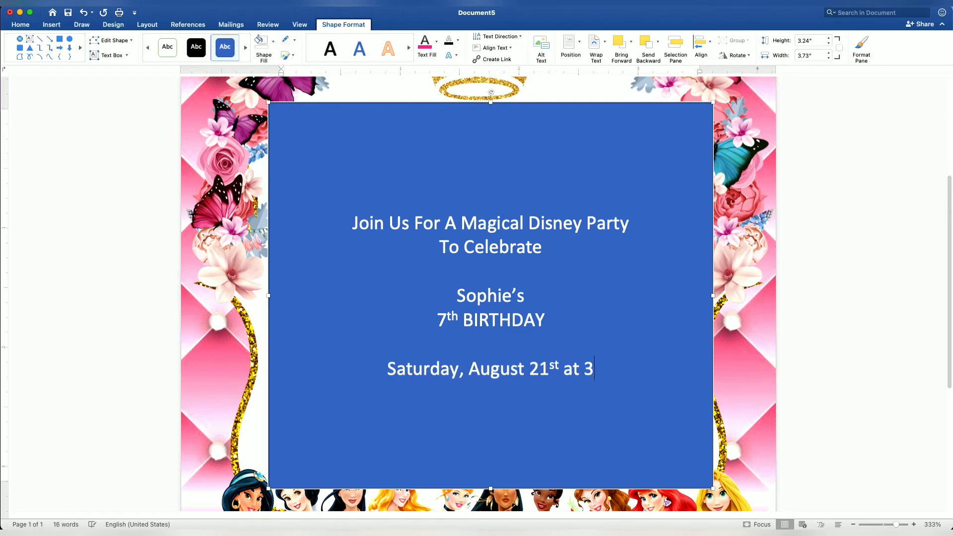
pyautogui.write(':00 ')
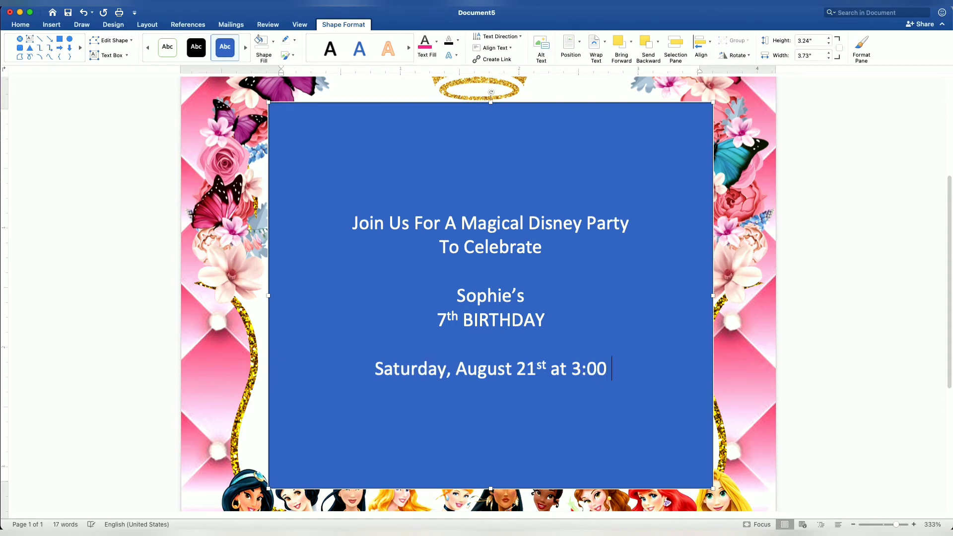
pyautogui.write('pm')
# - Add the two-line venue address below the date
pyautogui.press('Return')
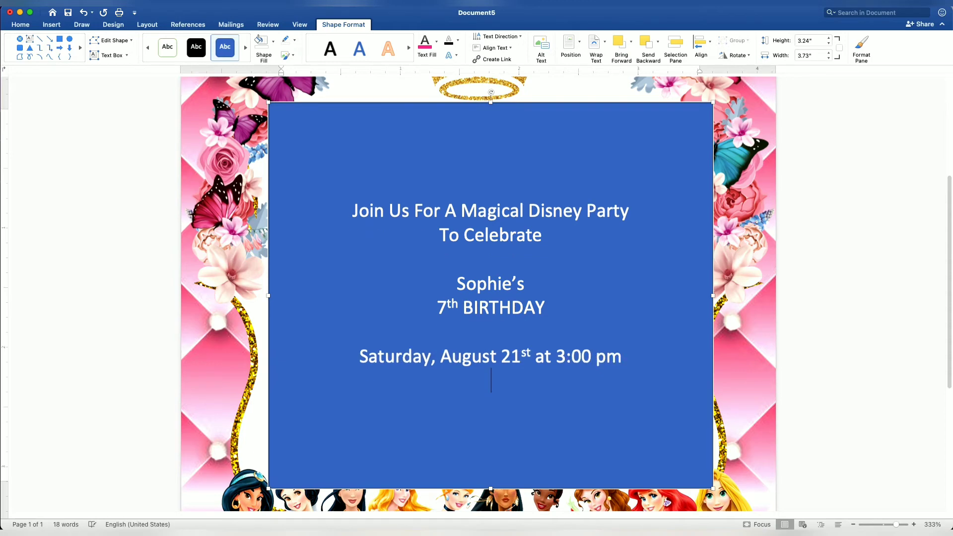
pyautogui.write('B')
pyautogui.write('rgy. Bu')
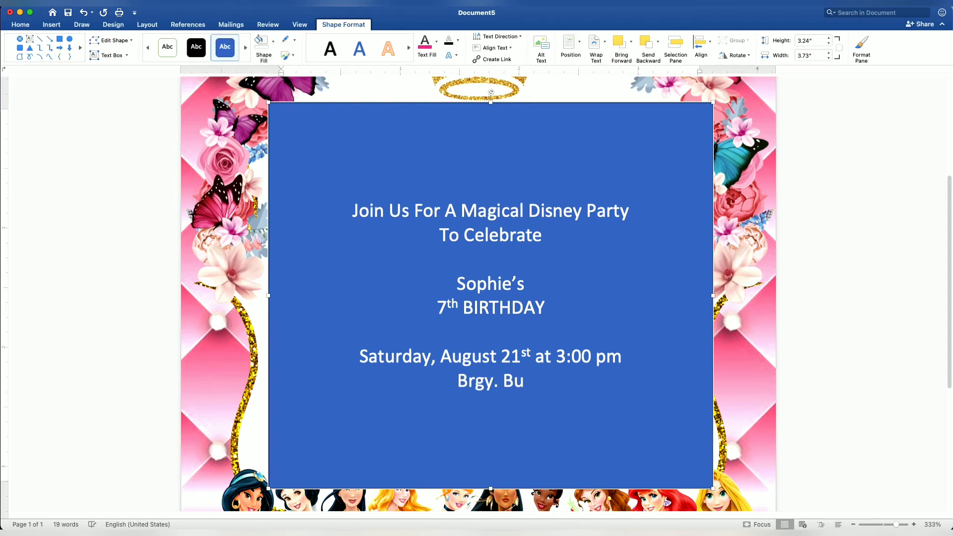
pyautogui.write('enlafg')
pyautogui.press('BackSpace')
pyautogui.press('BackSpace')
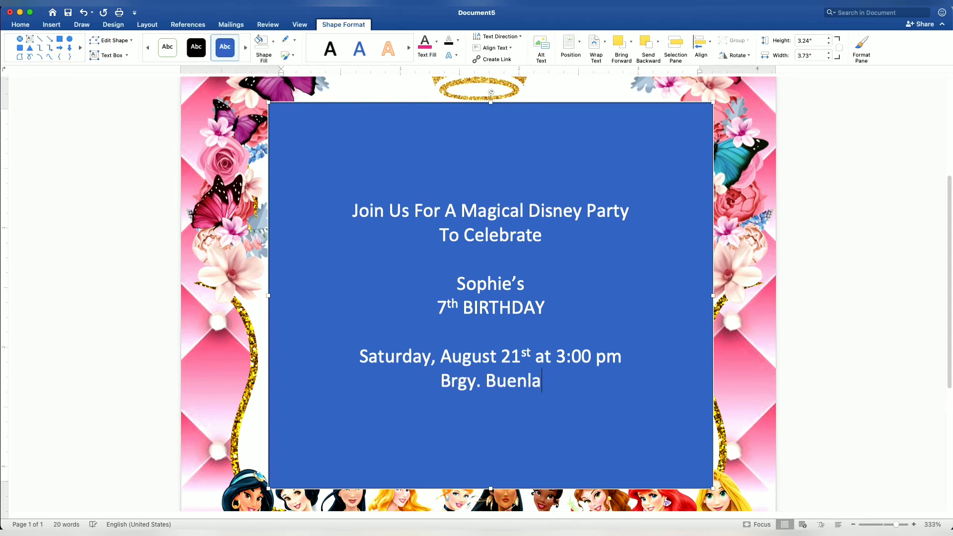
pyautogui.write('g')
pyautogui.press('Return')
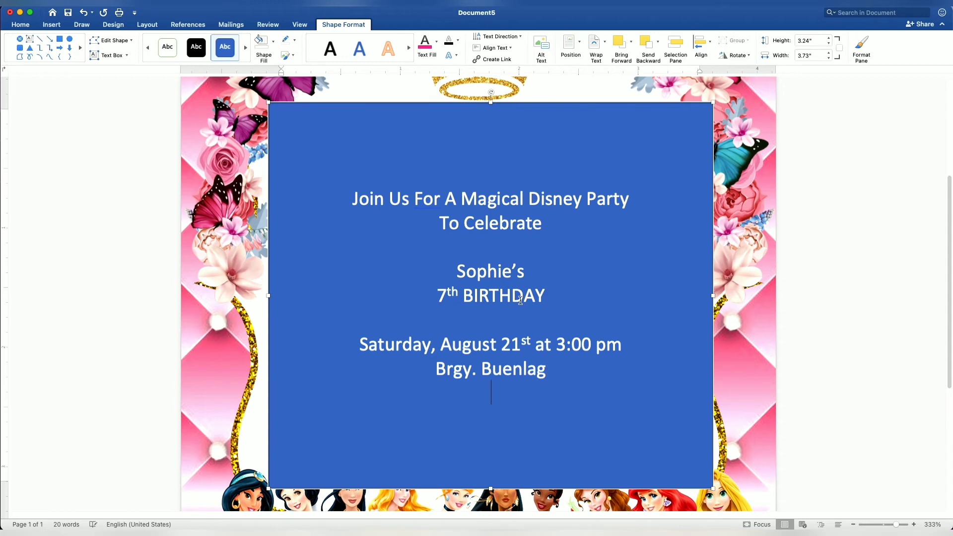
pyautogui.write('Mangaldan ')
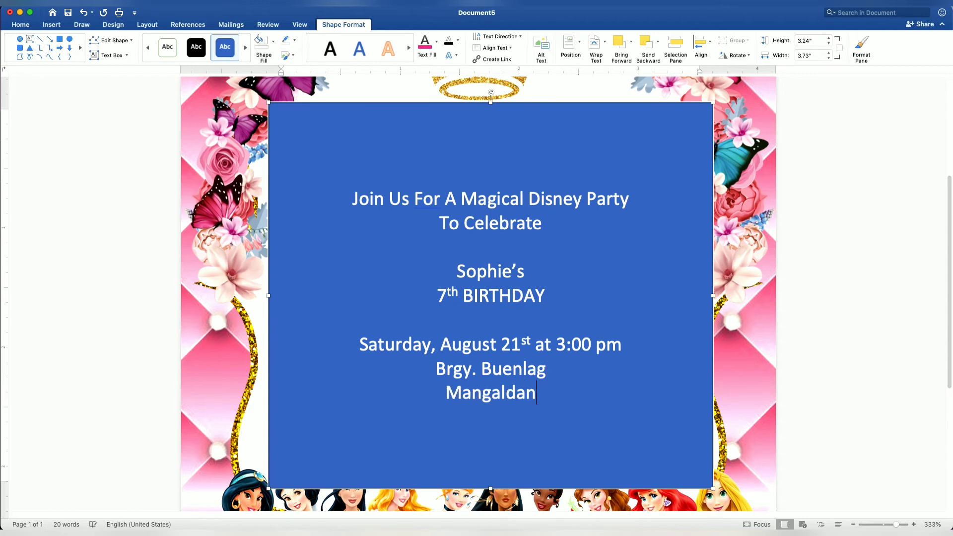
pyautogui.write('Panga')
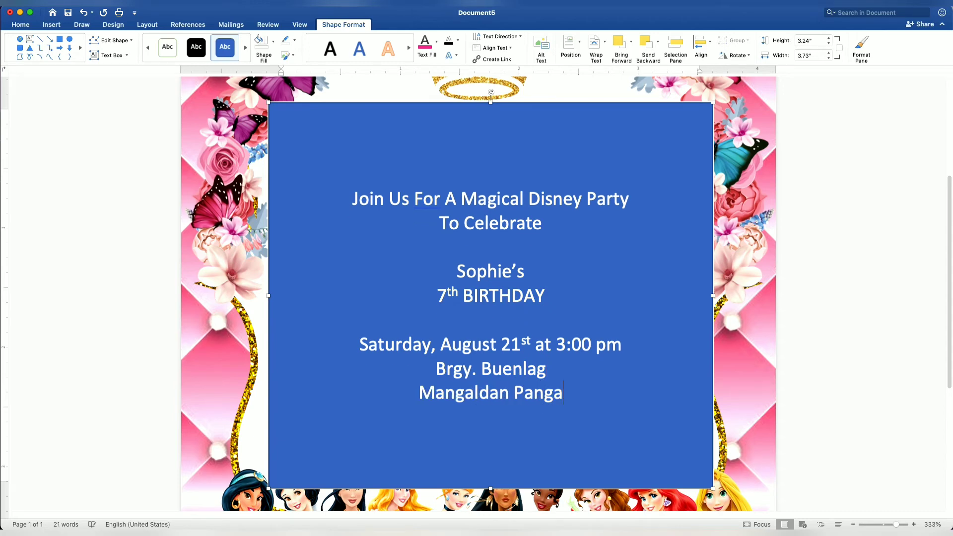
pyautogui.write('sinan')
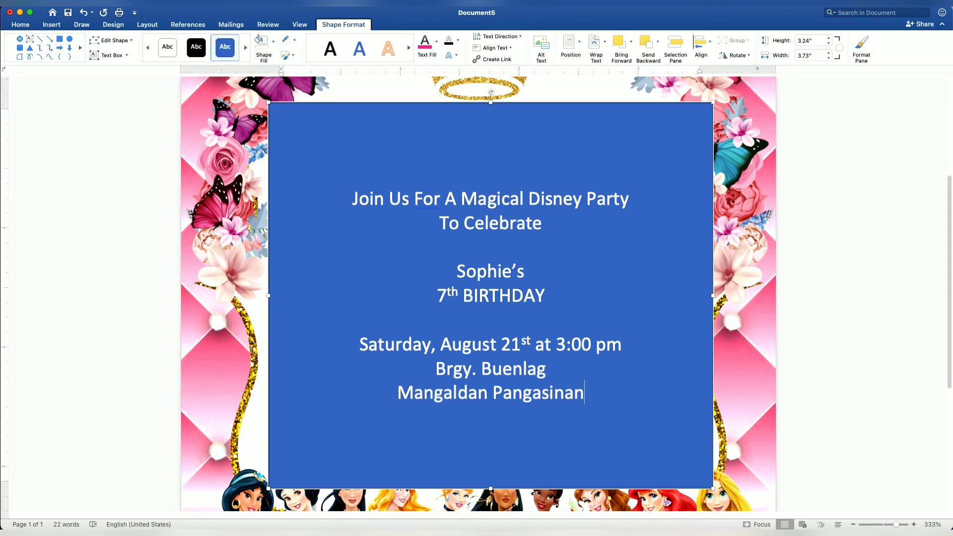
# - Remove the rectangle's fill and outline and make the invitation text black
pyautogui.click(401, 106)
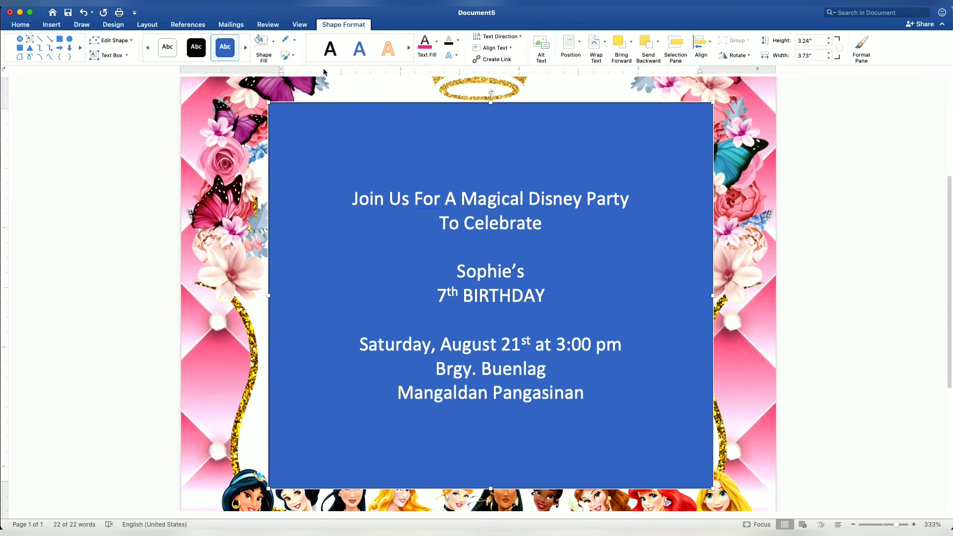
pyautogui.click(273, 41)
pyautogui.click(278, 64)
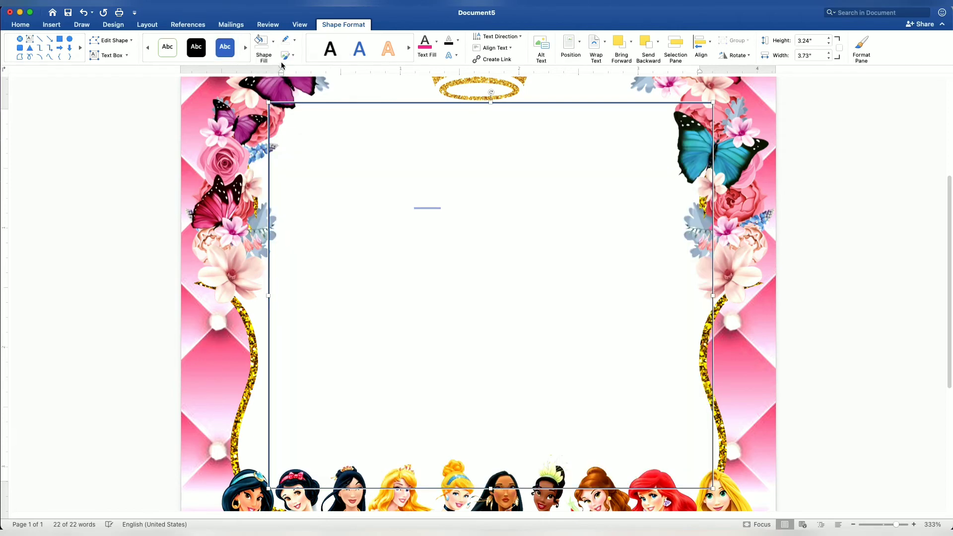
pyautogui.click(293, 54)
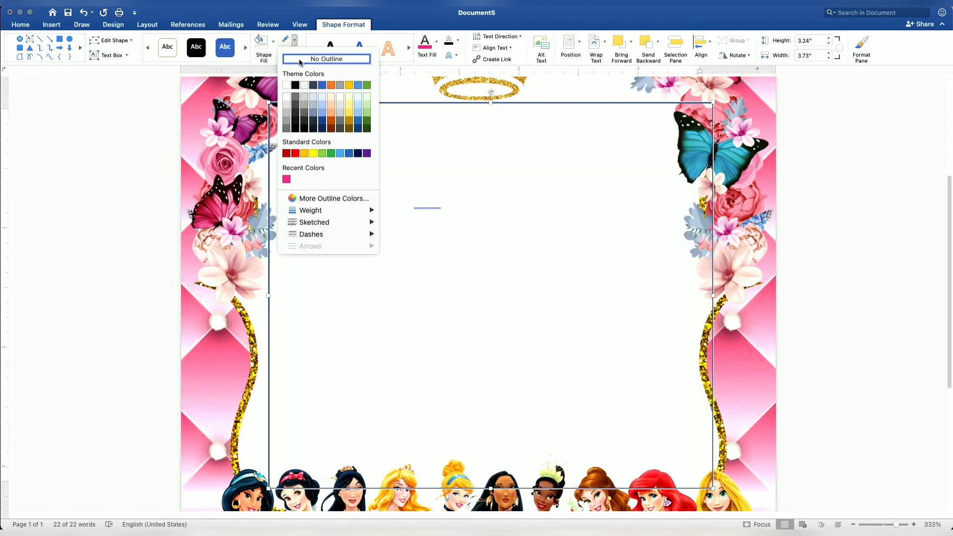
pyautogui.click(299, 59)
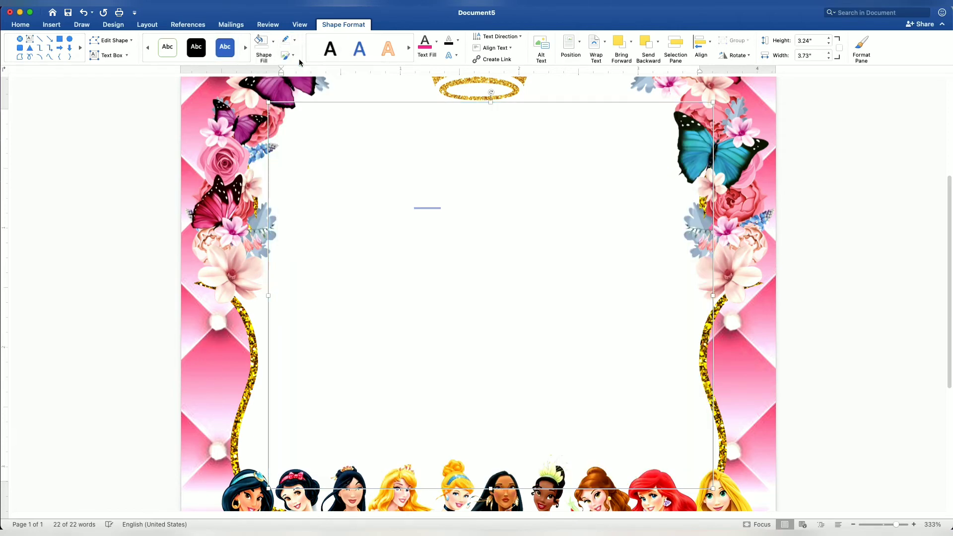
pyautogui.click(437, 43)
pyautogui.click(433, 104)
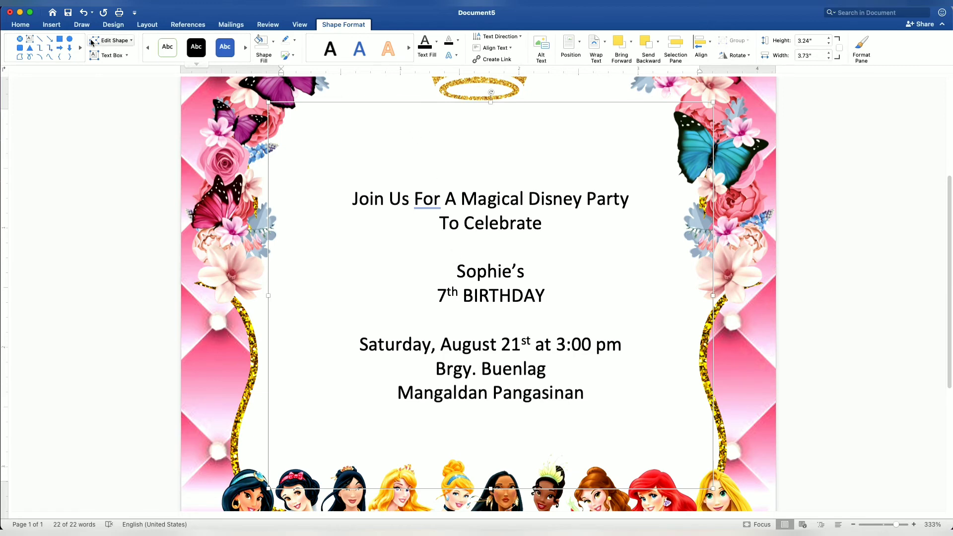
# - Set all invitation text to Century Gothic 14 pt, then select the name and birthday lines
pyautogui.click(21, 25)
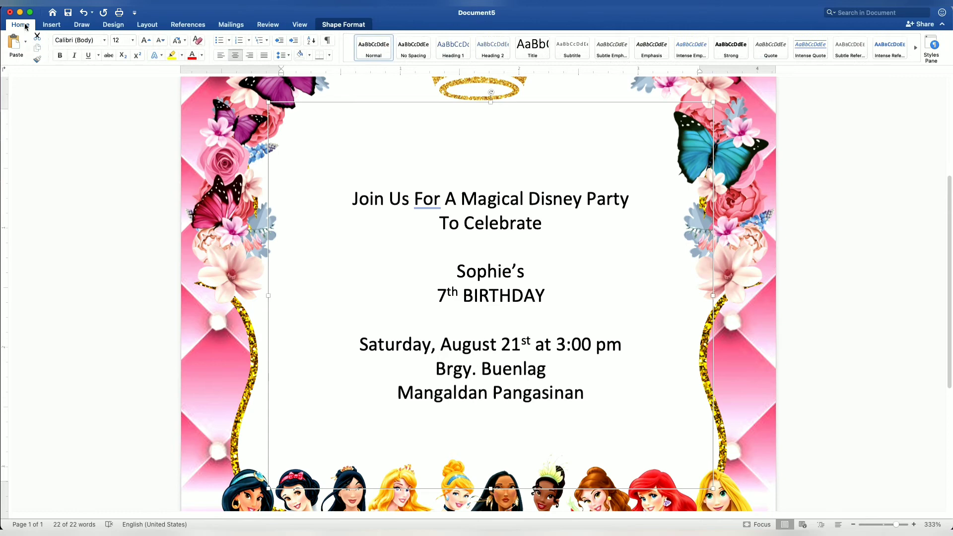
pyautogui.click(106, 40)
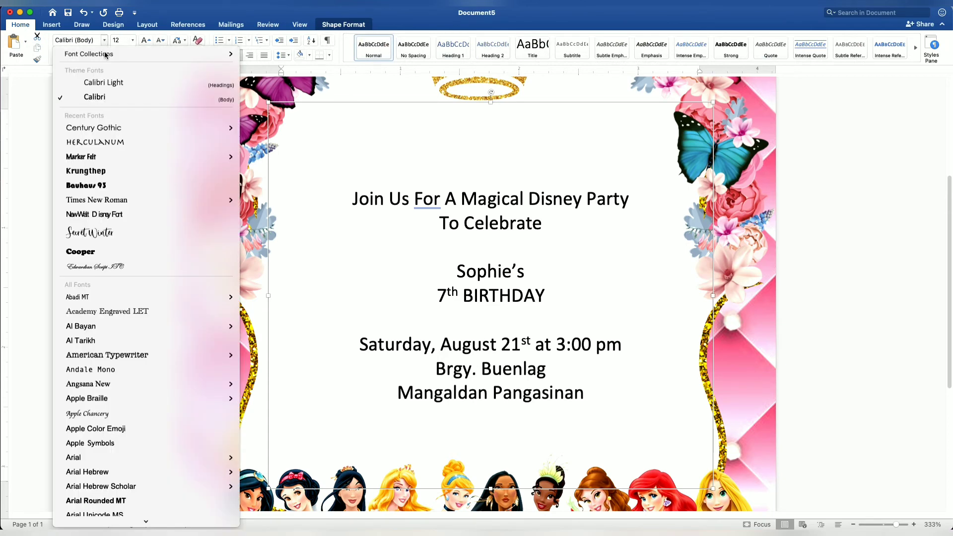
pyautogui.click(116, 129)
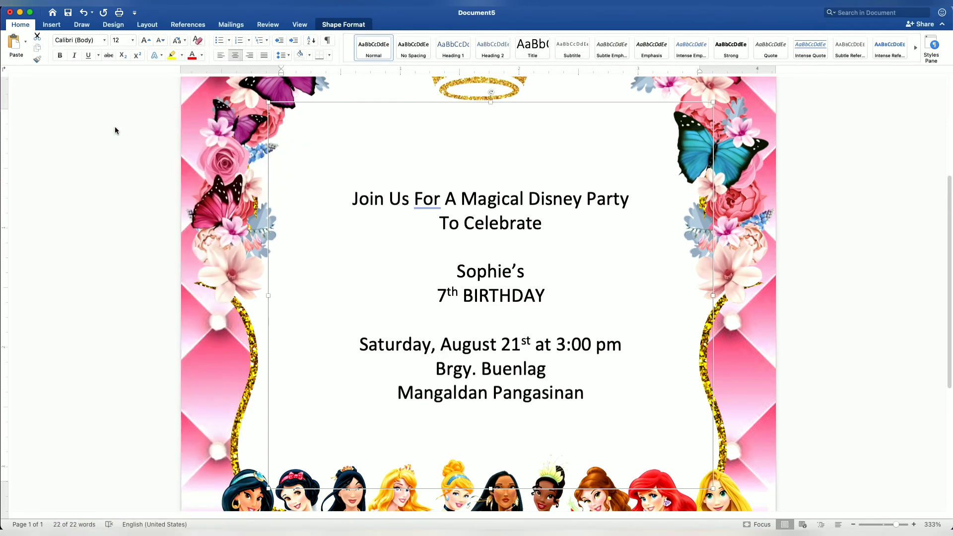
pyautogui.click(133, 41)
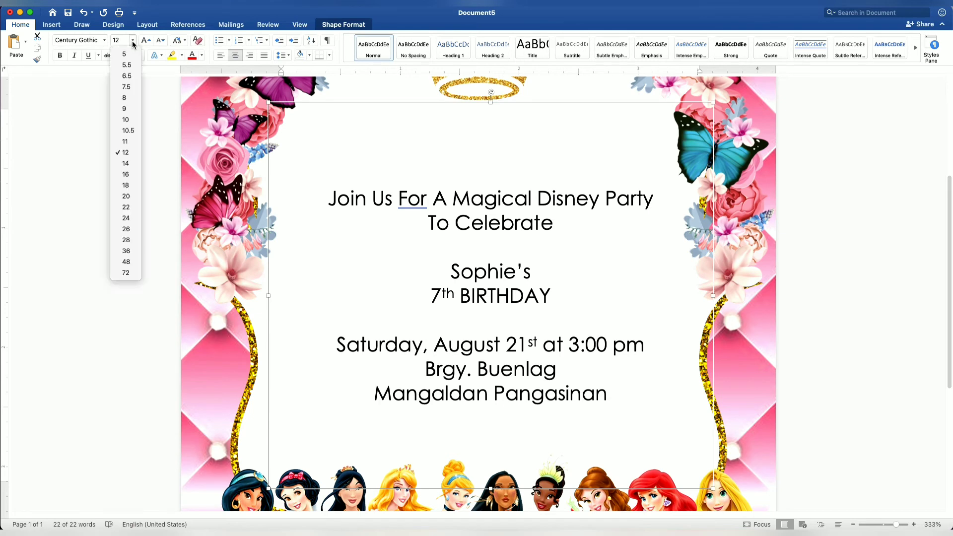
pyautogui.click(129, 165)
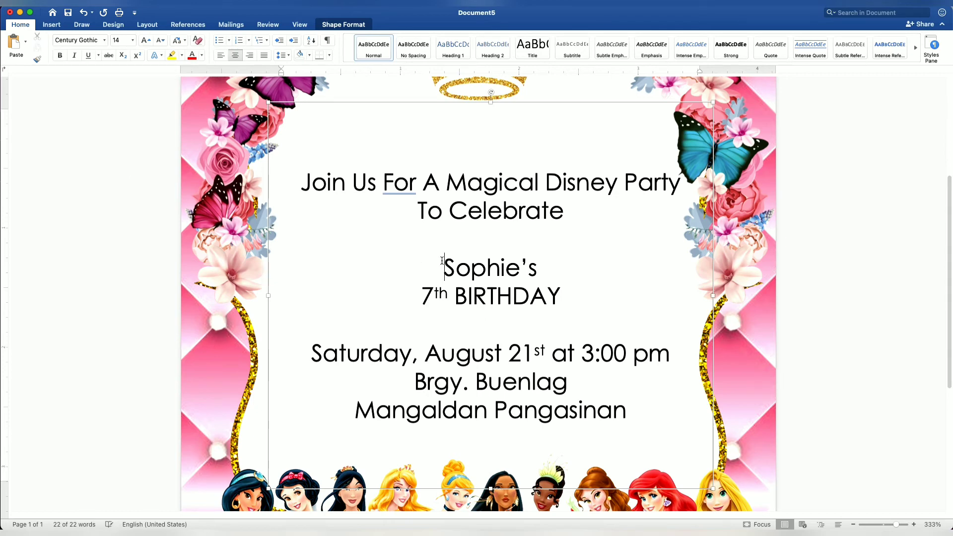
pyautogui.moveTo(443, 263); pyautogui.dragTo(526, 287)
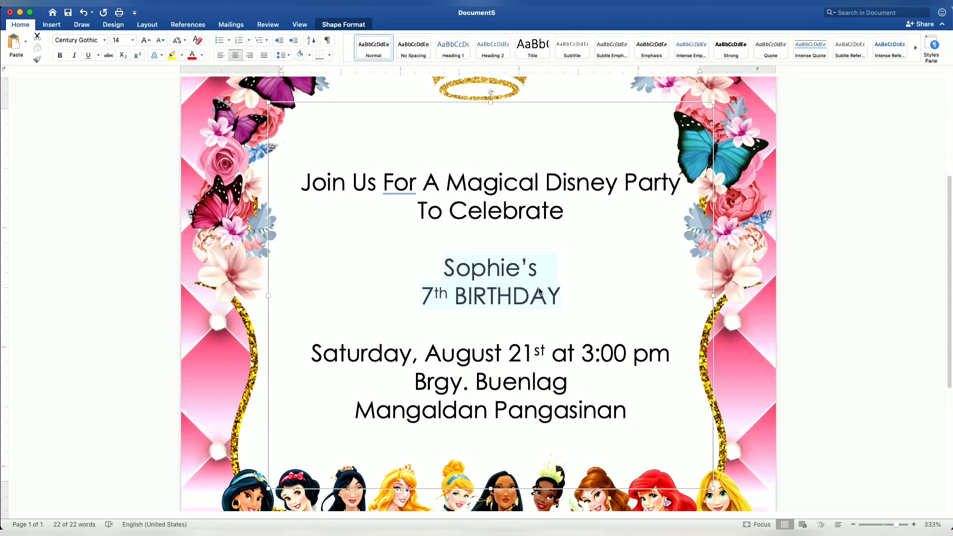
# - Make the Sophie's 7th BIRTHDAY lines Krungthep 22 pt with a pink text fill
pyautogui.click(104, 41)
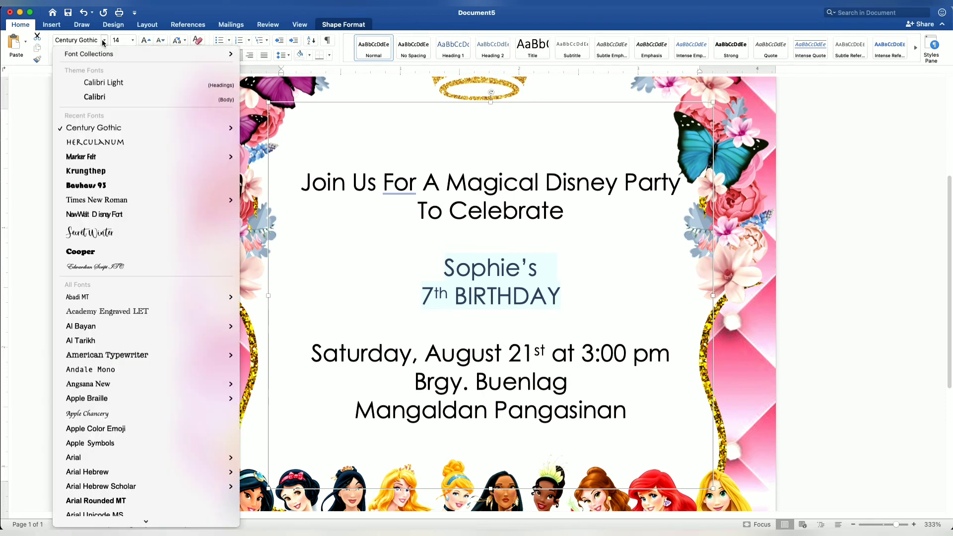
pyautogui.click(111, 173)
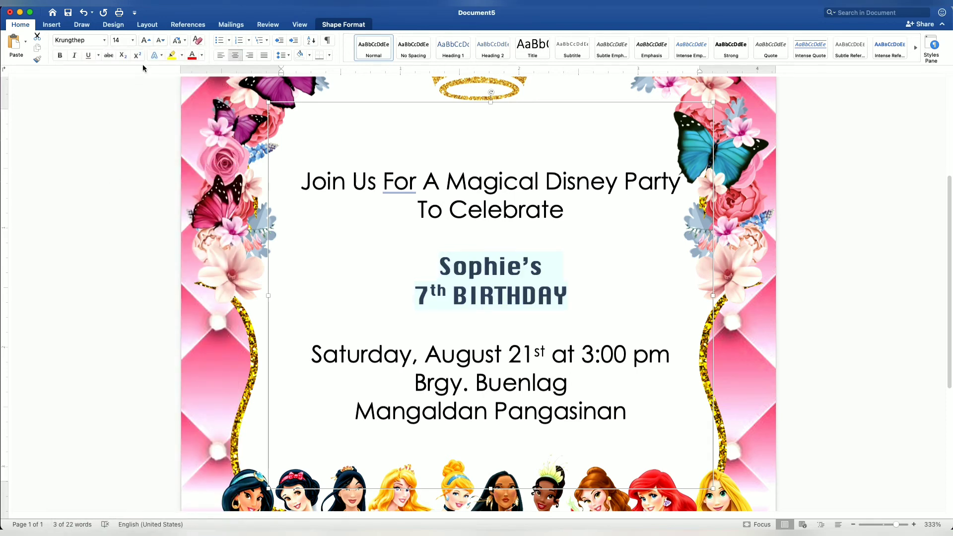
pyautogui.click(133, 40)
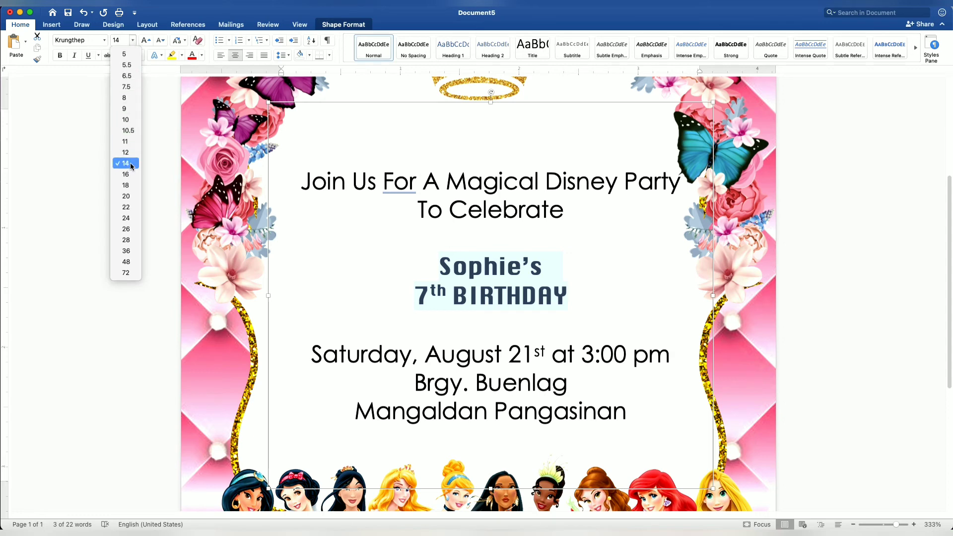
pyautogui.click(131, 209)
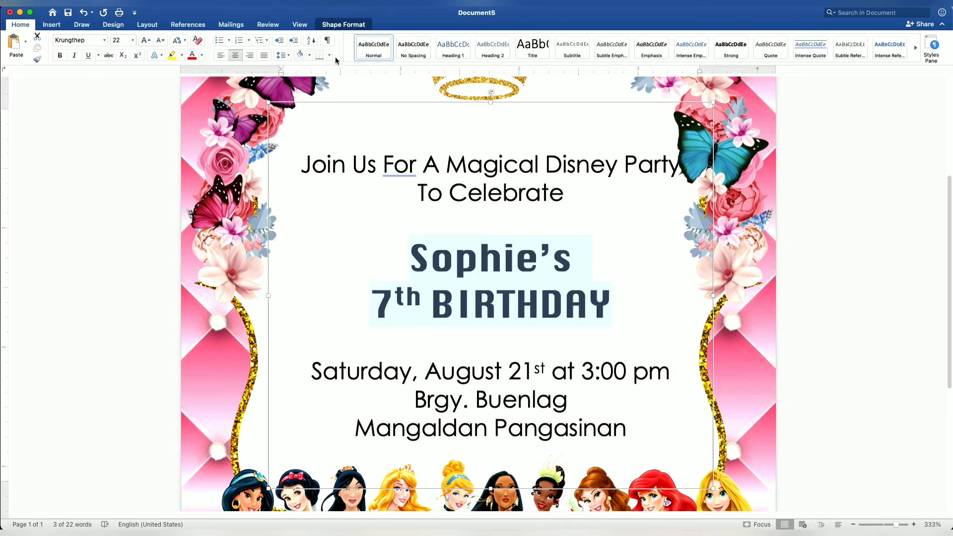
pyautogui.click(345, 25)
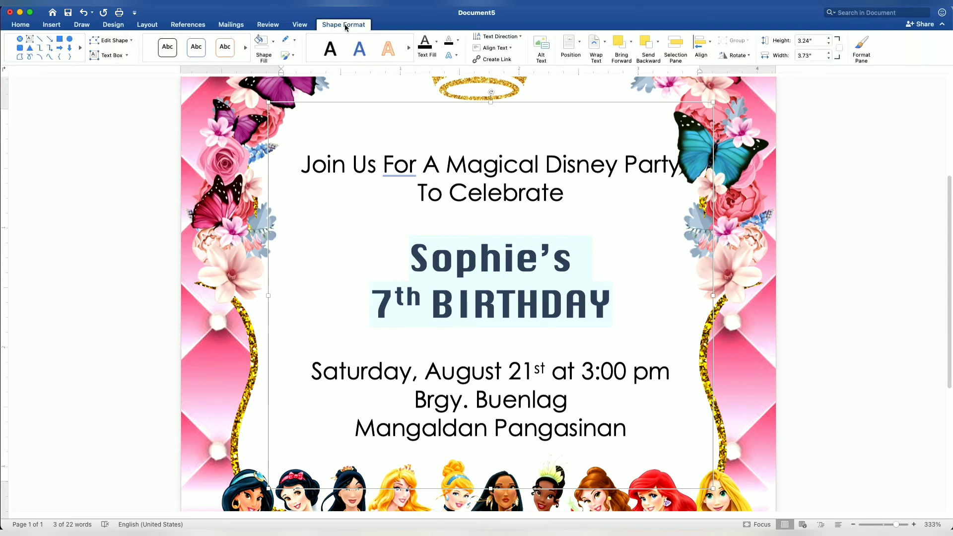
pyautogui.click(437, 42)
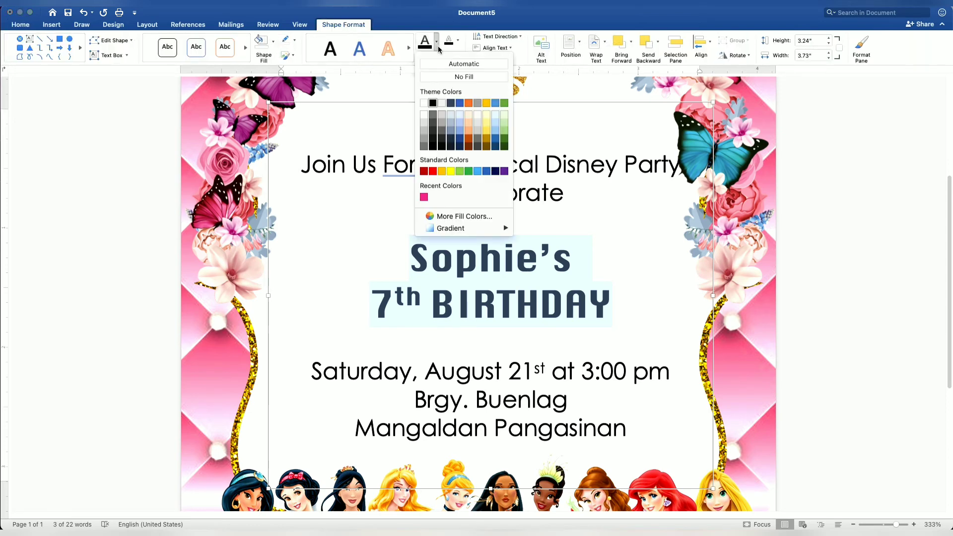
pyautogui.click(424, 197)
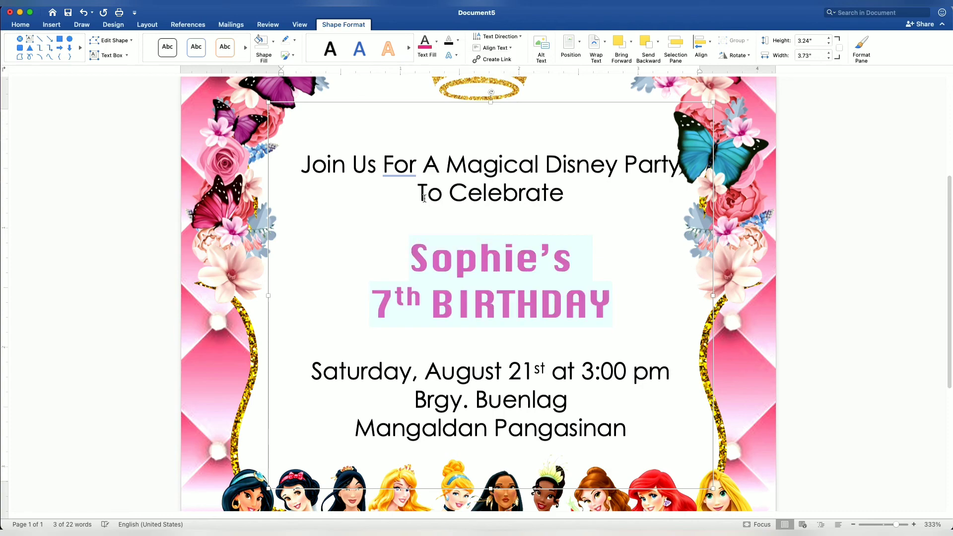
# - Deselect the text box and zoom out to view the full invitation page
pyautogui.click(832, 336)
pyautogui.scroll(-5, 832, 336)
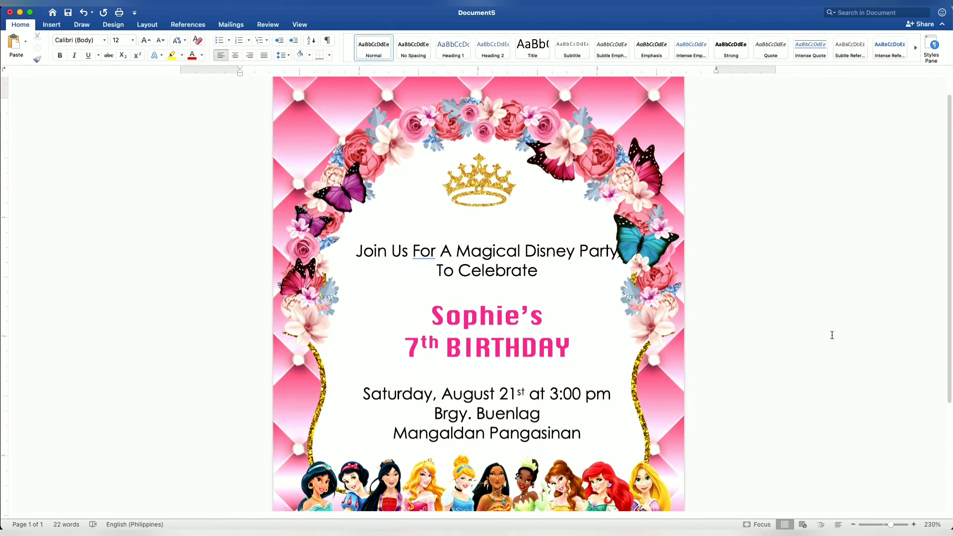
pyautogui.scroll(-2, 833, 335)
pyautogui.scroll(-1, 832, 335)
pyautogui.scroll(-1, 832, 335)
pyautogui.scroll(-1, 833, 335)
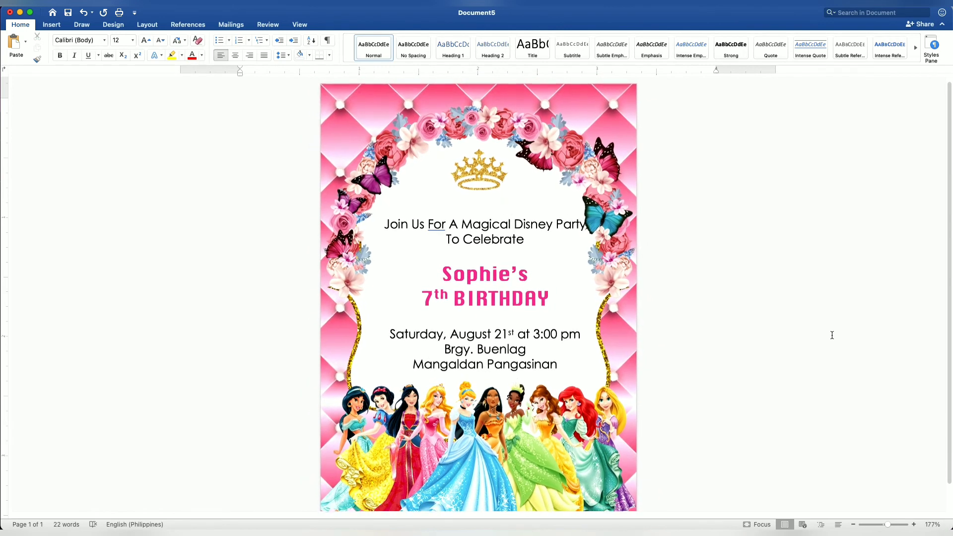
pyautogui.scroll(-1, 832, 335)
pyautogui.scroll(-1, 833, 335)
pyautogui.scroll(-1, 832, 335)
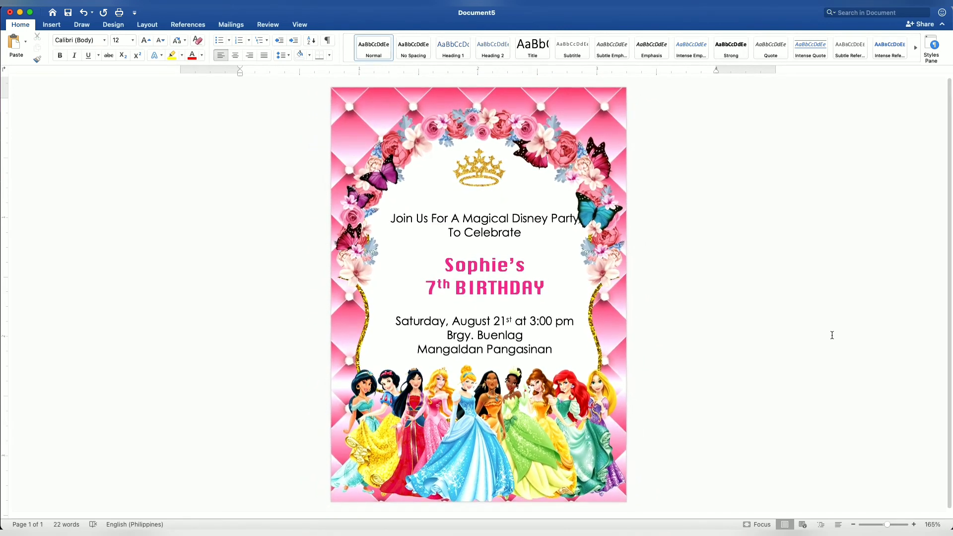
pyautogui.scroll(1, 833, 335)
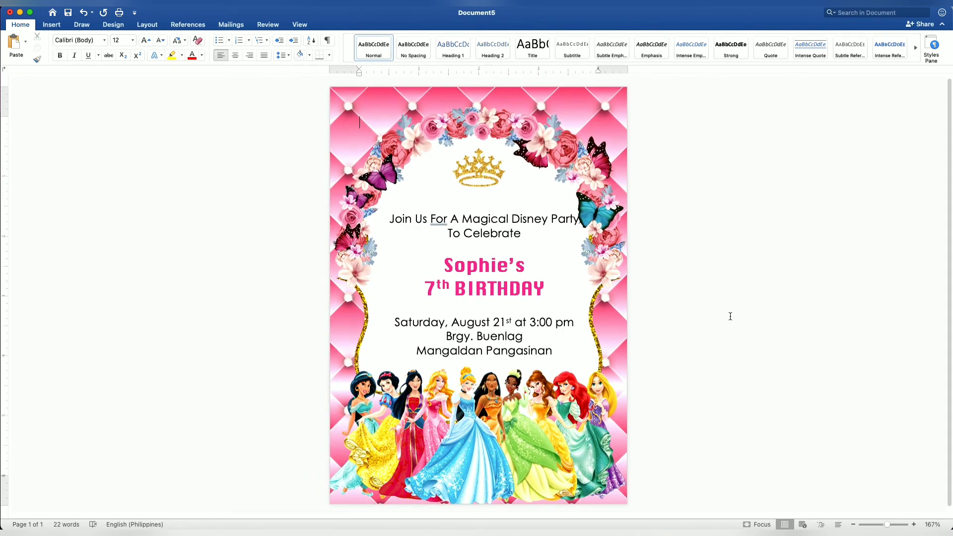
# - Ignore the grammar flag on the word For in the invitation text
pyautogui.click(442, 218)
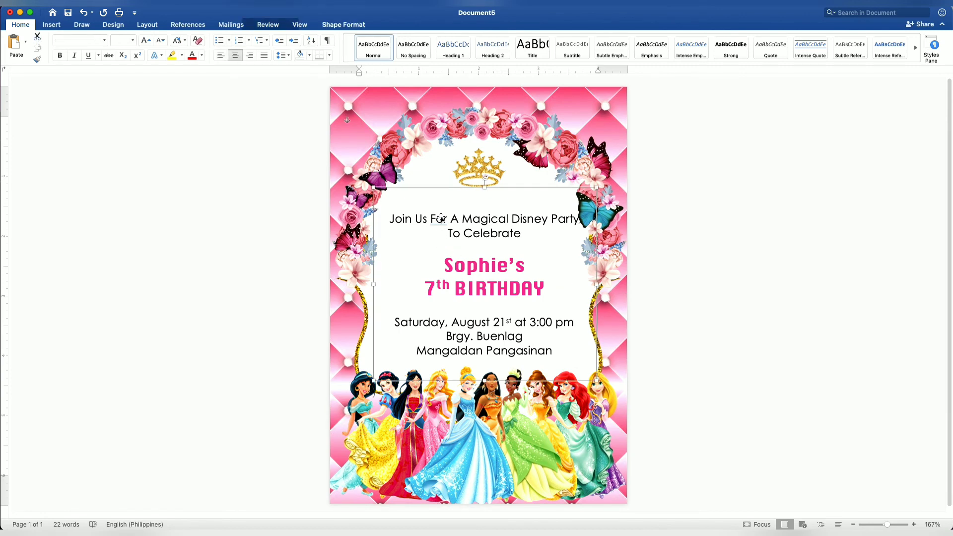
pyautogui.rightClick(442, 219)
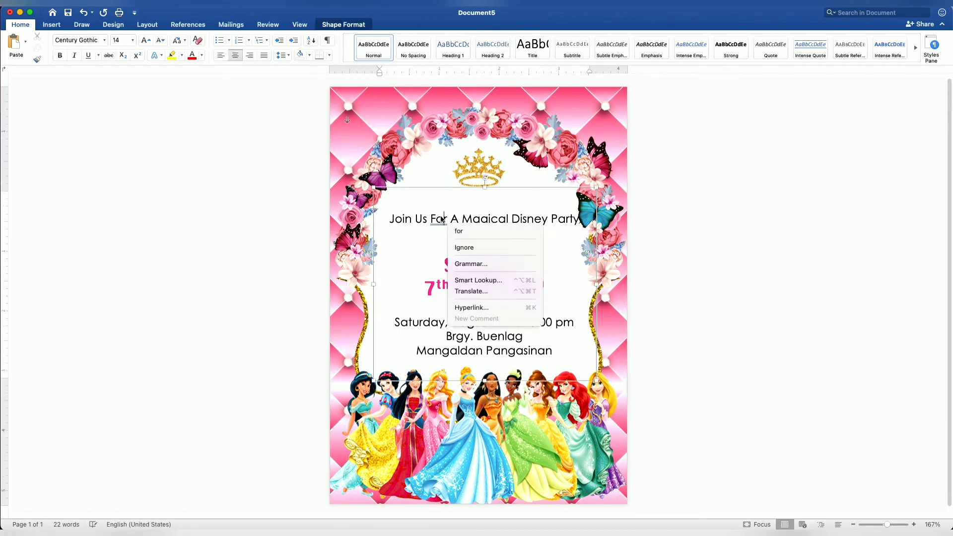
pyautogui.click(458, 251)
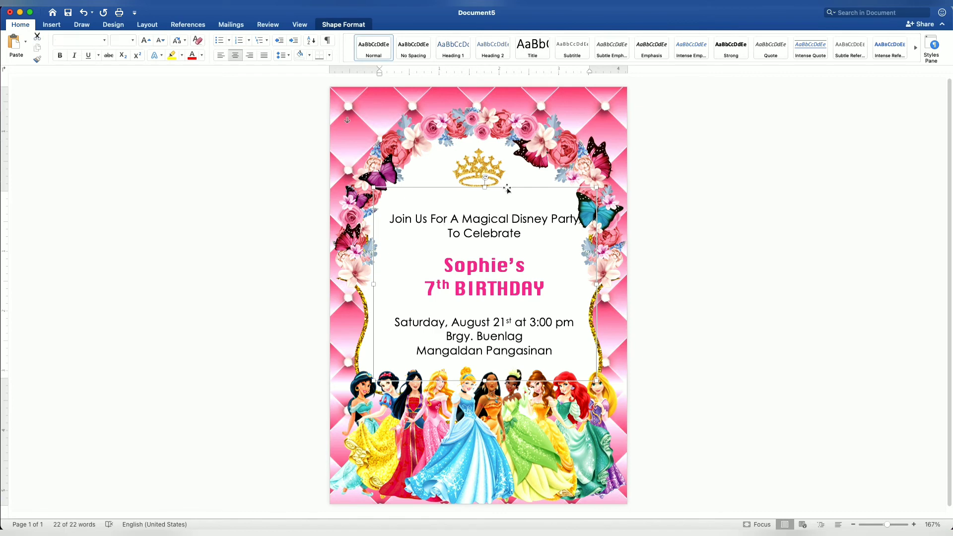
# - Nudge the party text box slightly up and left beneath the crown, then deselect it
pyautogui.press('Up')
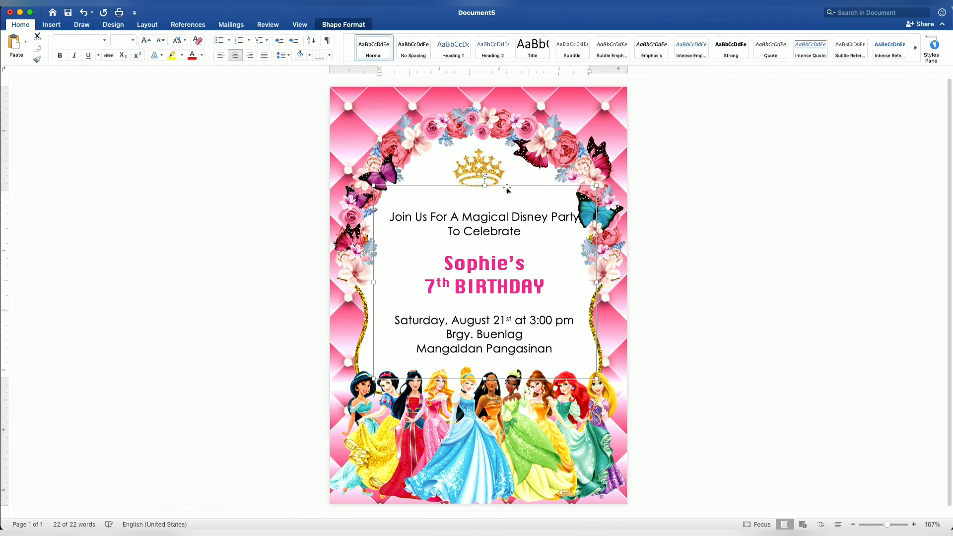
pyautogui.press('Left')
pyautogui.press('Left')
pyautogui.press('Left')
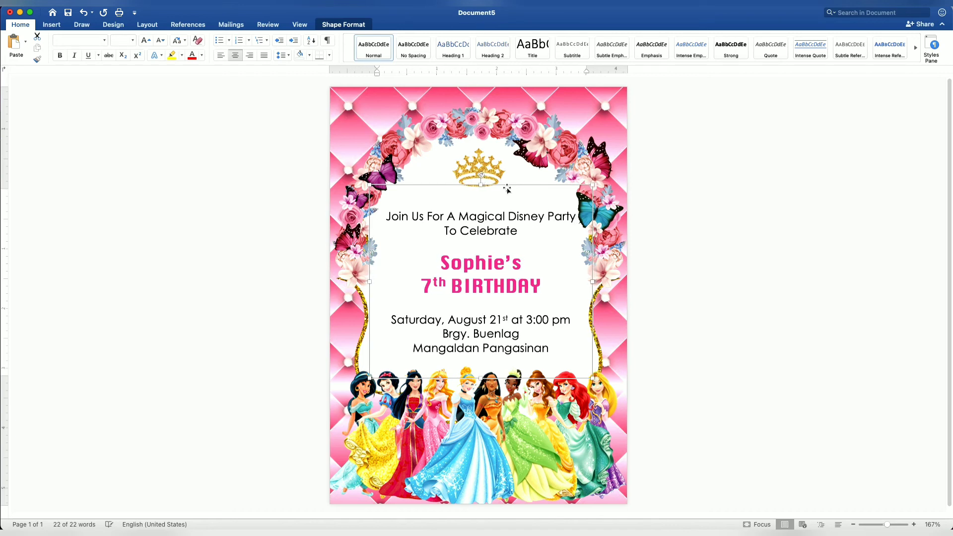
pyautogui.press('Left')
pyautogui.press('Up')
pyautogui.press('Up')
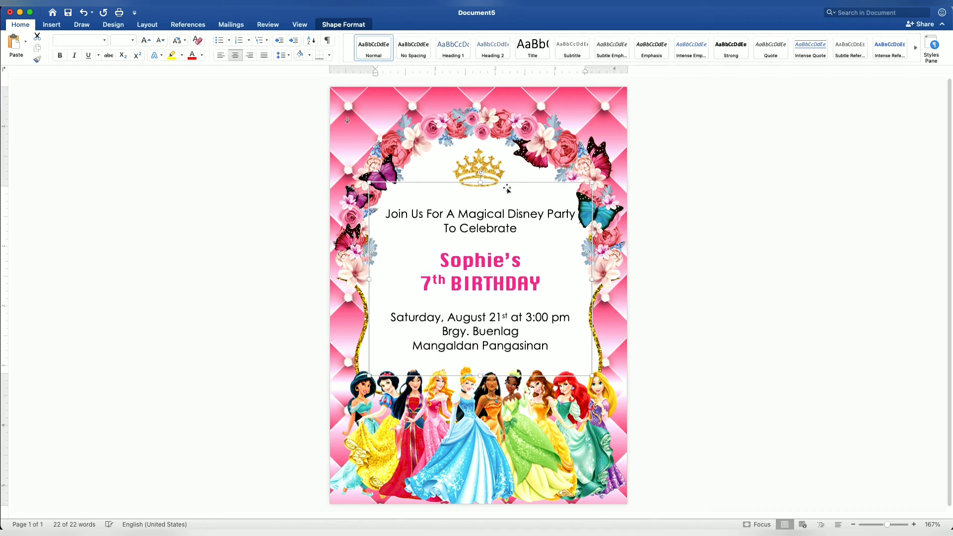
pyautogui.press('Up')
pyautogui.press('Left')
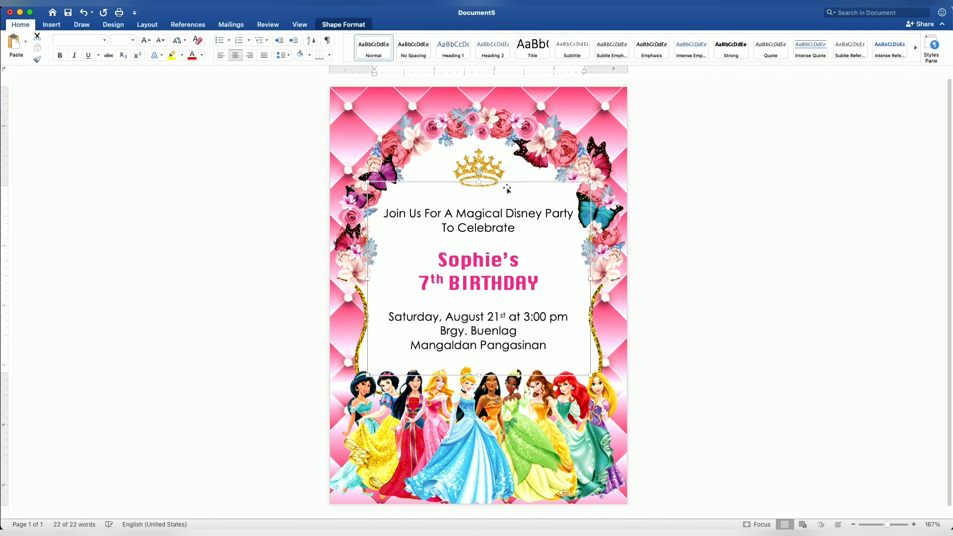
pyautogui.press('Left')
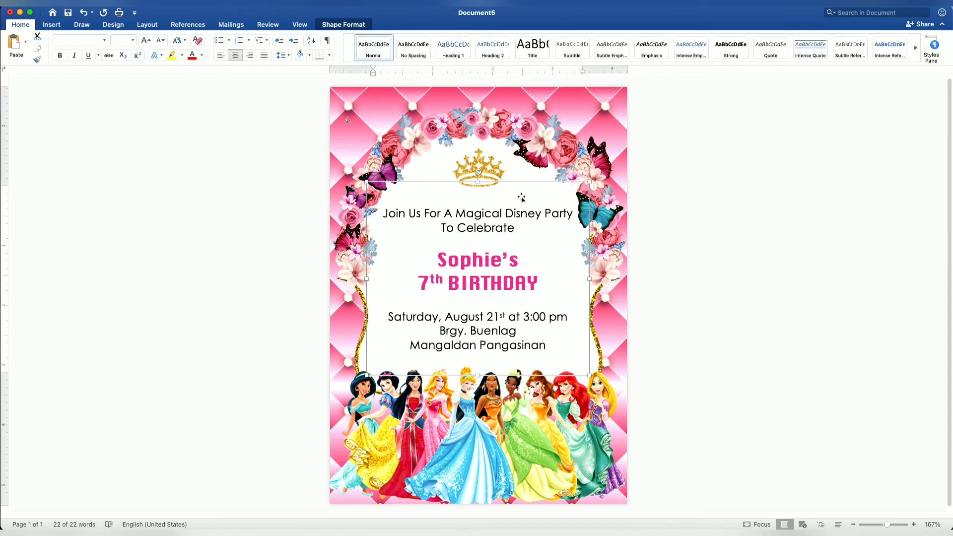
pyautogui.click(749, 276)
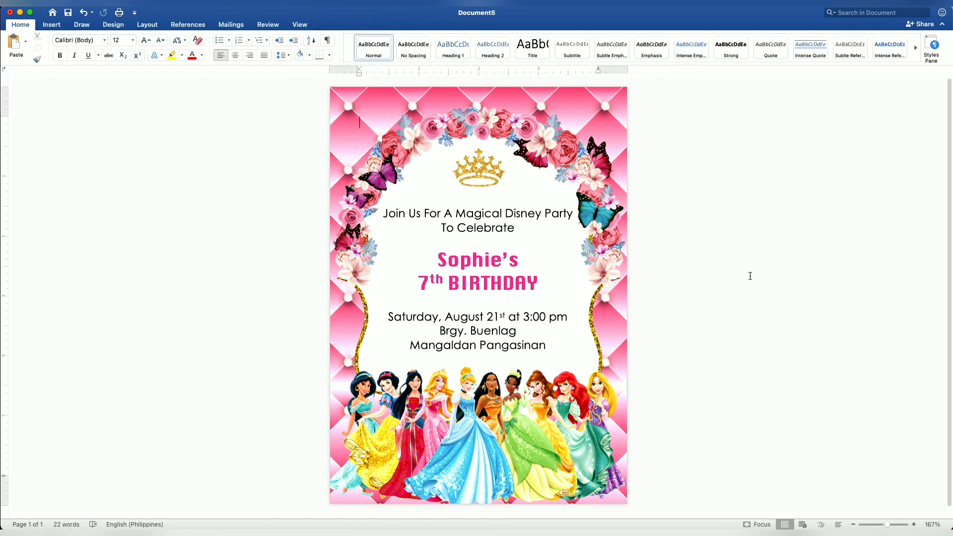